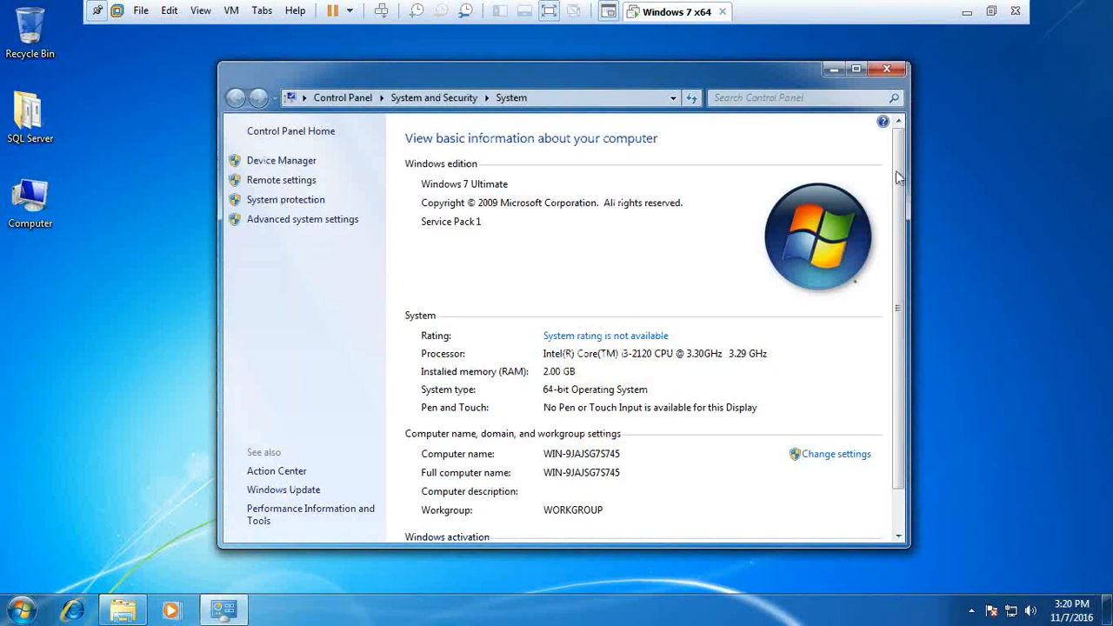
Step: Close the System information window and open the SQL Server folder from the desktop
click(887, 69)
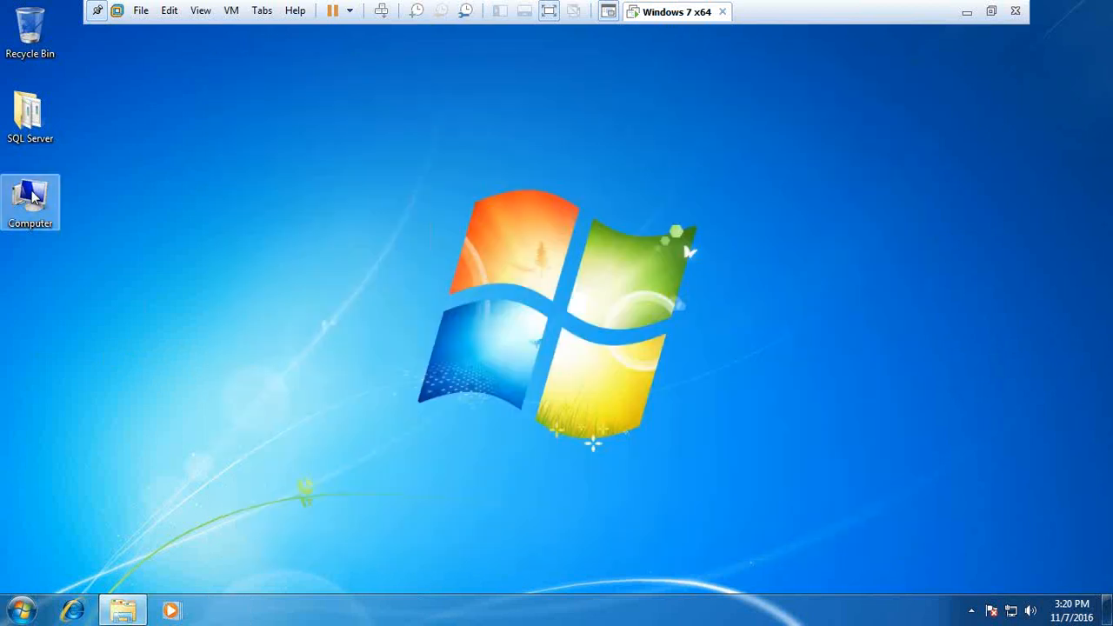
double_click(21, 128)
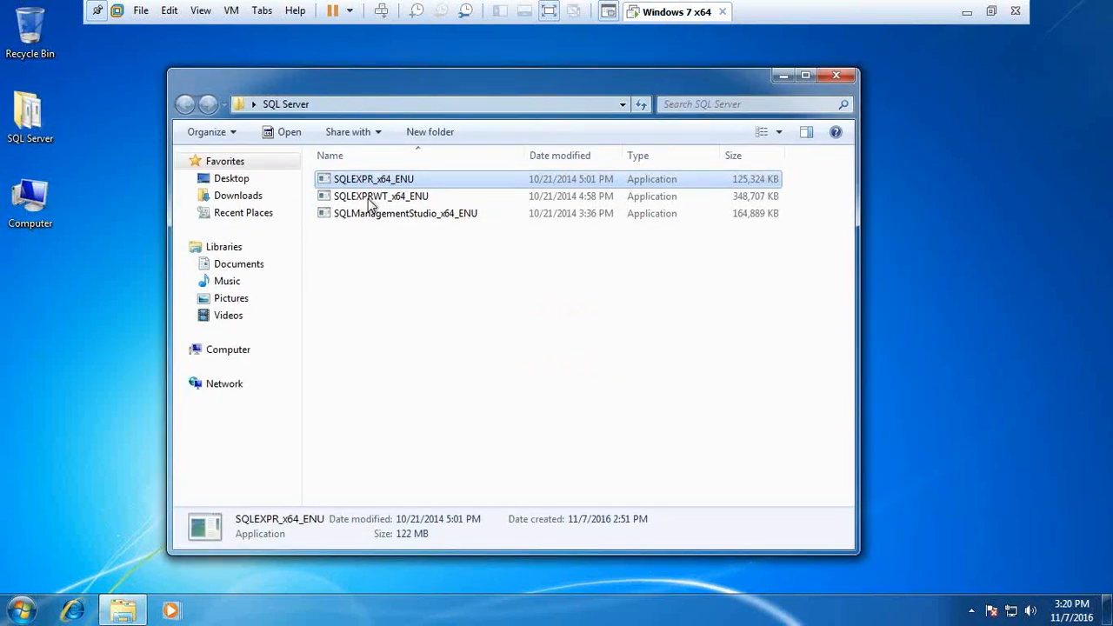
click(370, 199)
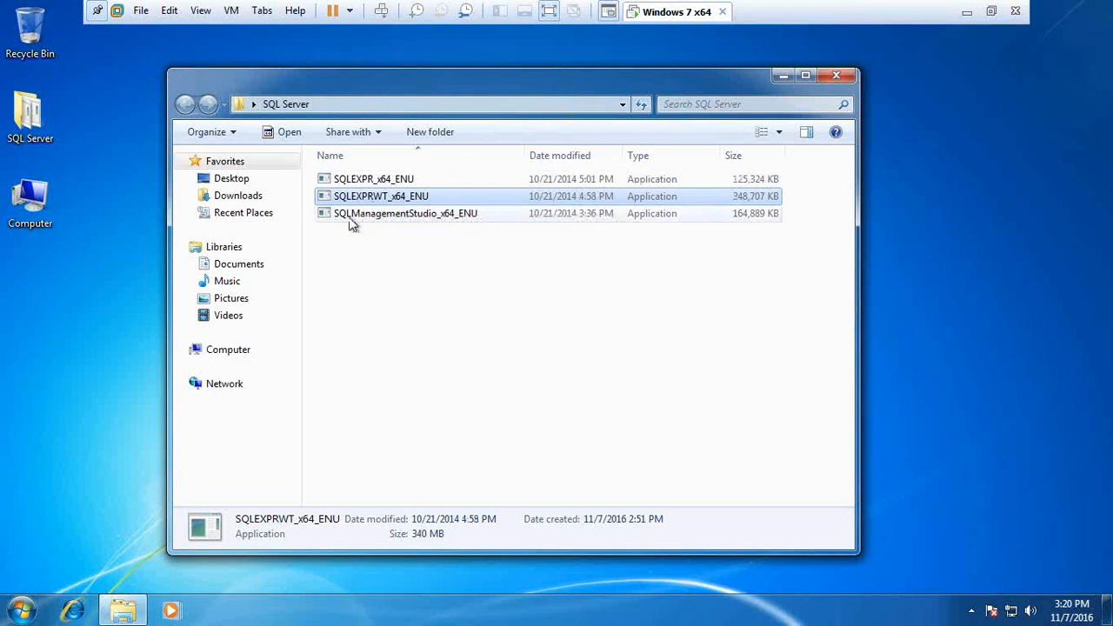
click(366, 216)
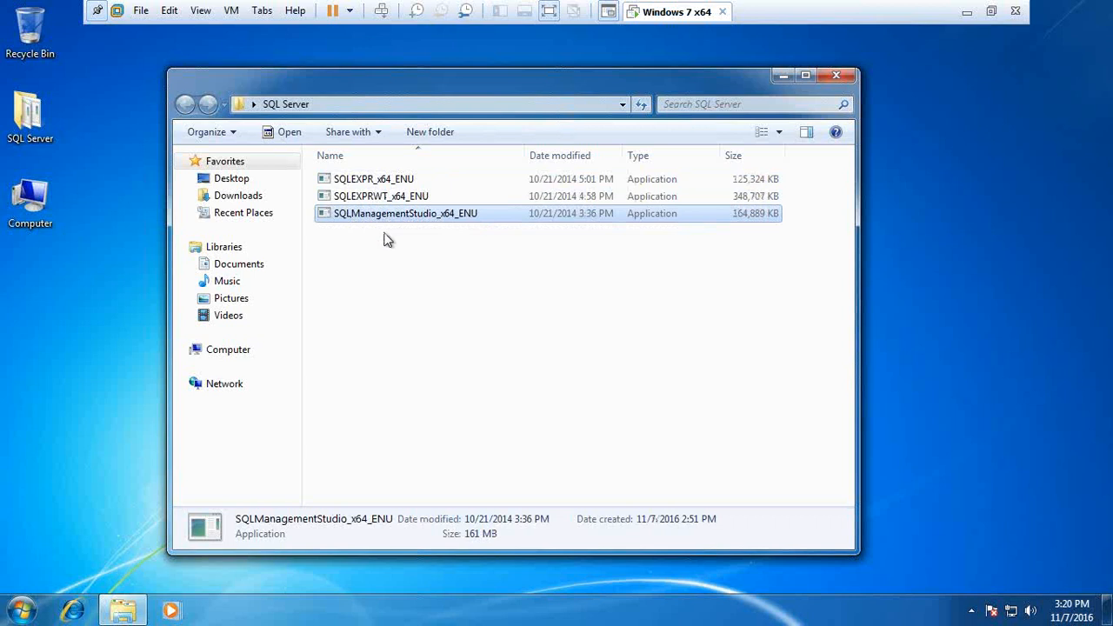
click(372, 183)
Step: Run the SQLEXPRWT_x64_ENU installer as administrator and allow it to make changes to the computer
right_click(374, 199)
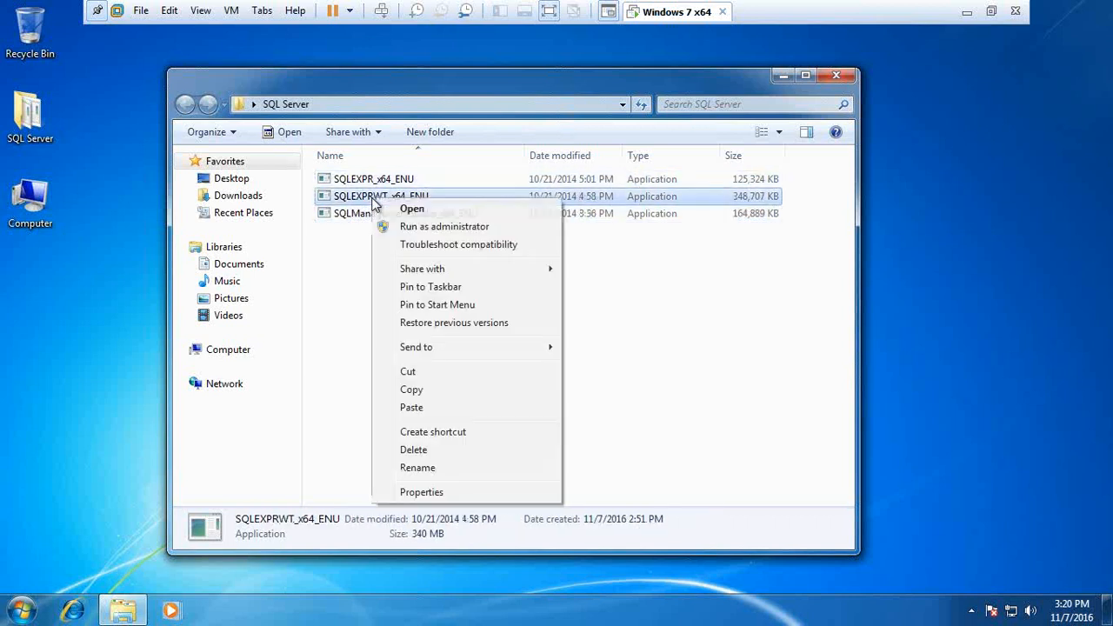
click(449, 226)
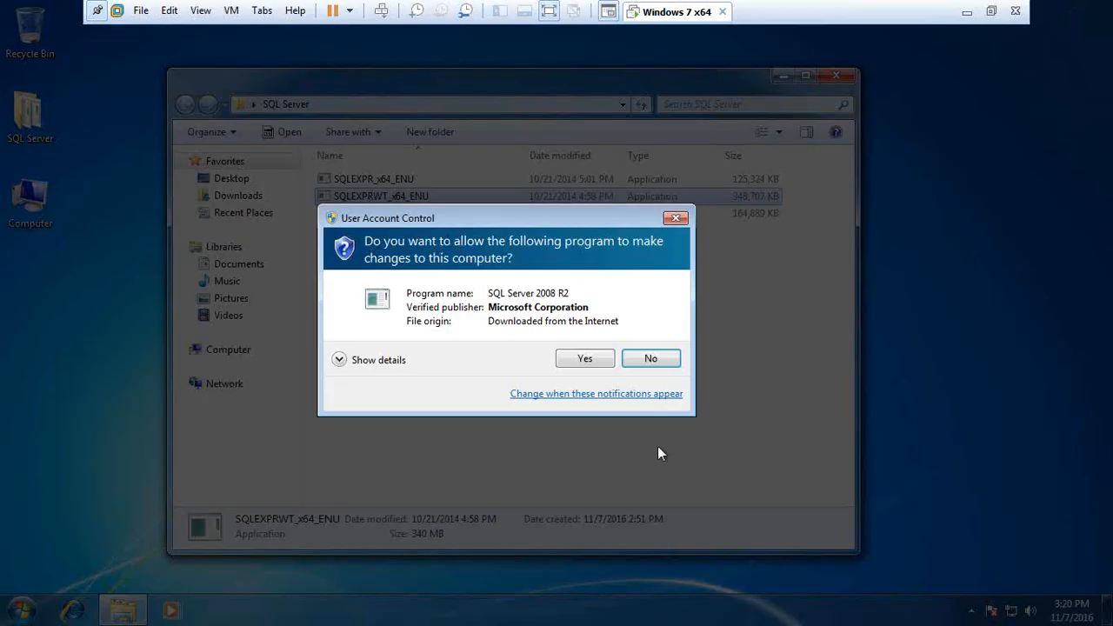
click(580, 359)
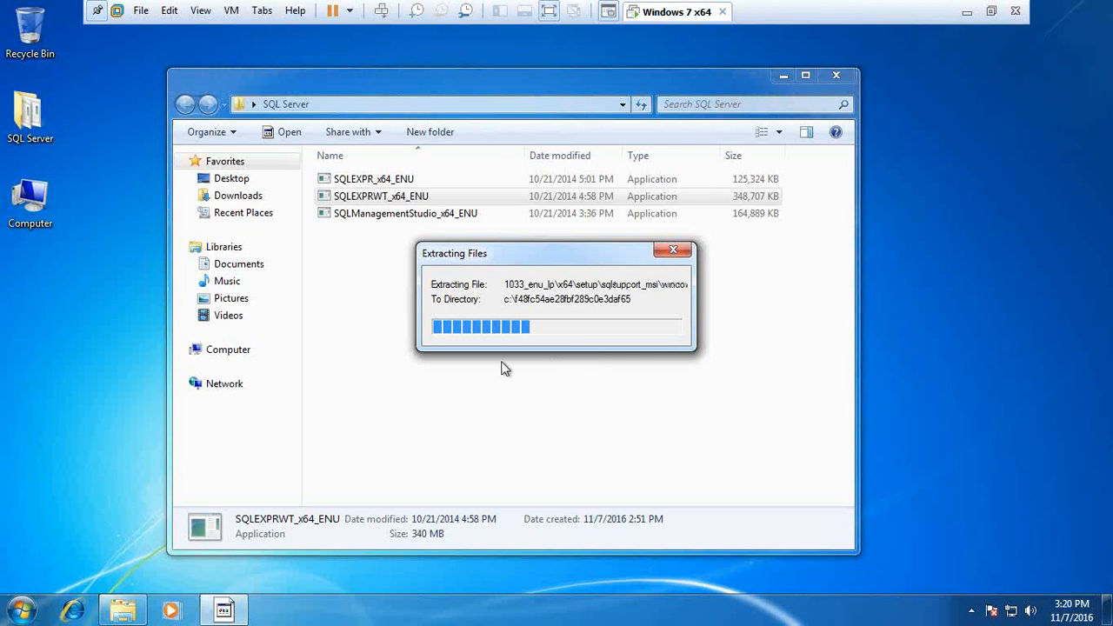
Step: Reposition the SQL Server Installation Center window so it fits fully on the full-screen virtual machine desktop
click(991, 11)
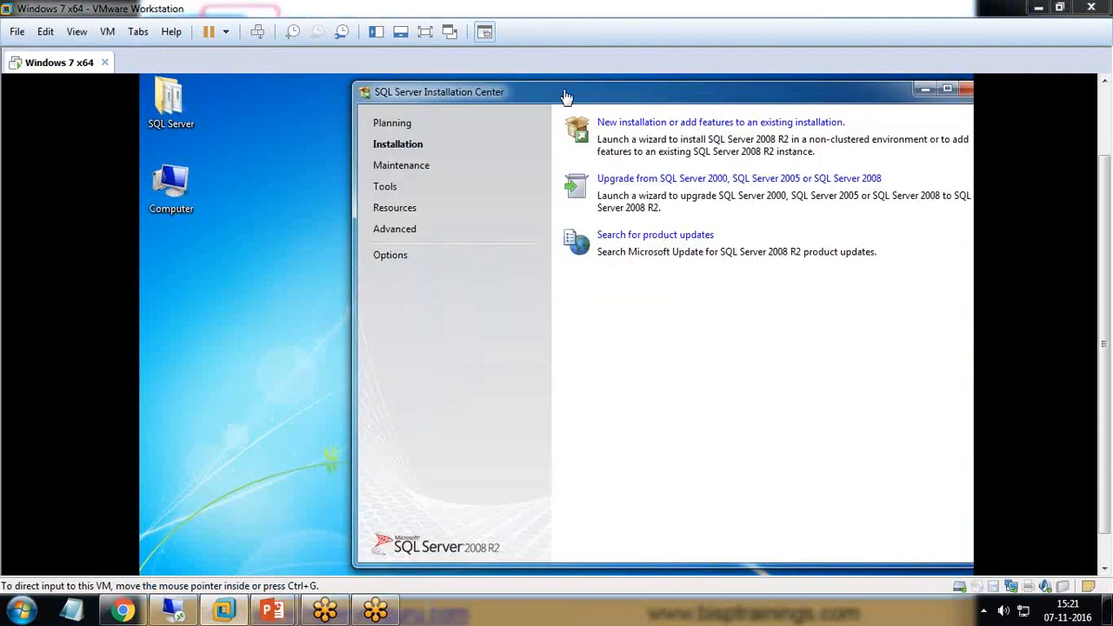
click(565, 94)
drag(470, 96, 360, 127)
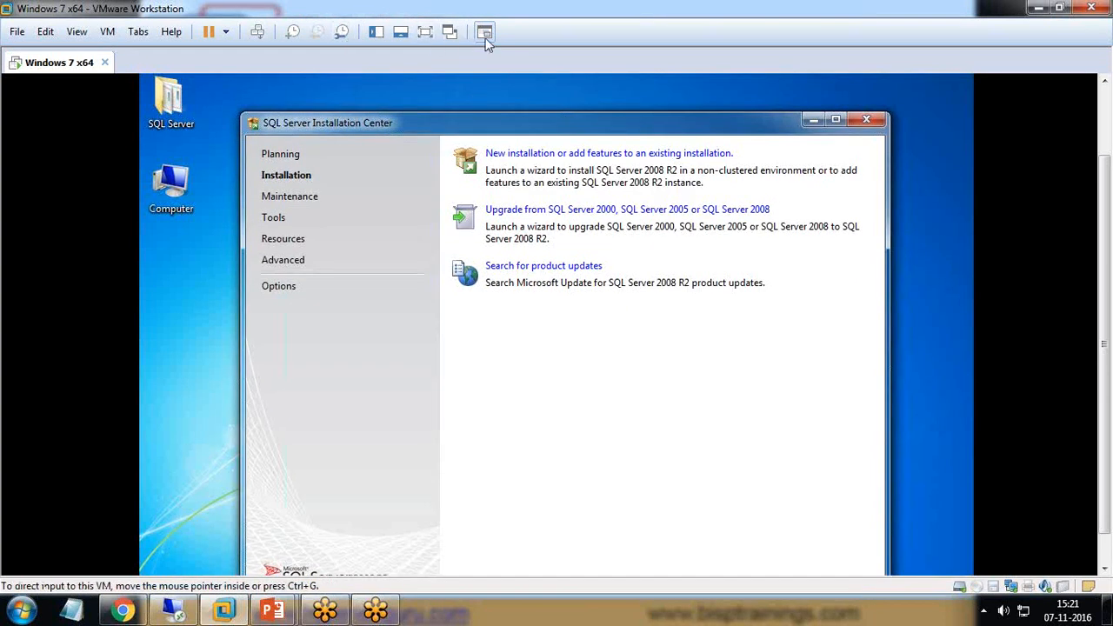
click(424, 31)
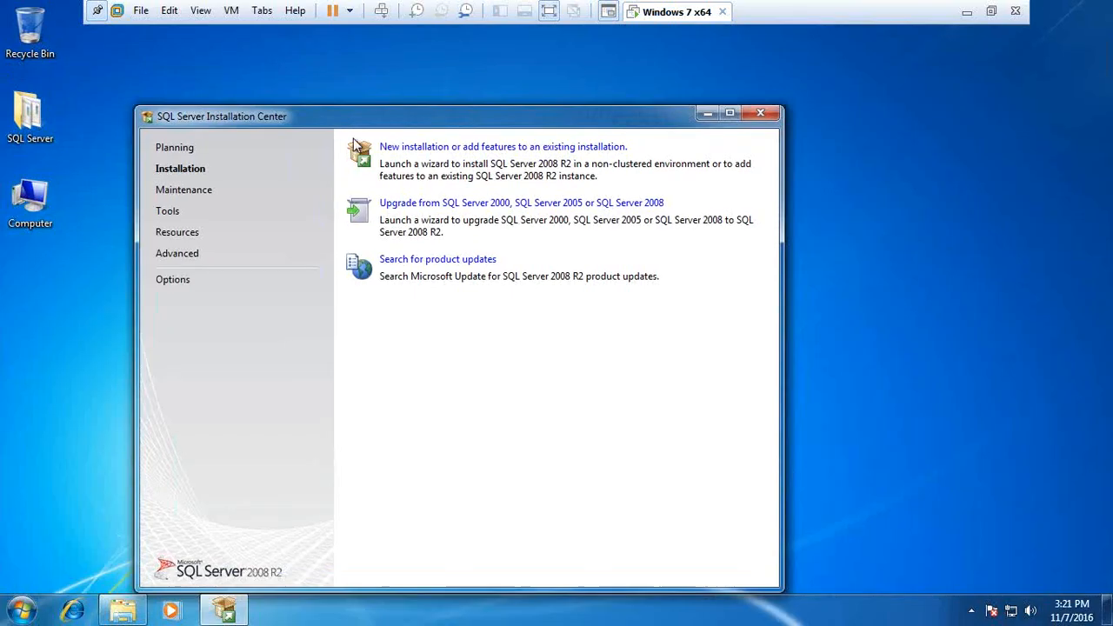
drag(343, 121, 344, 93)
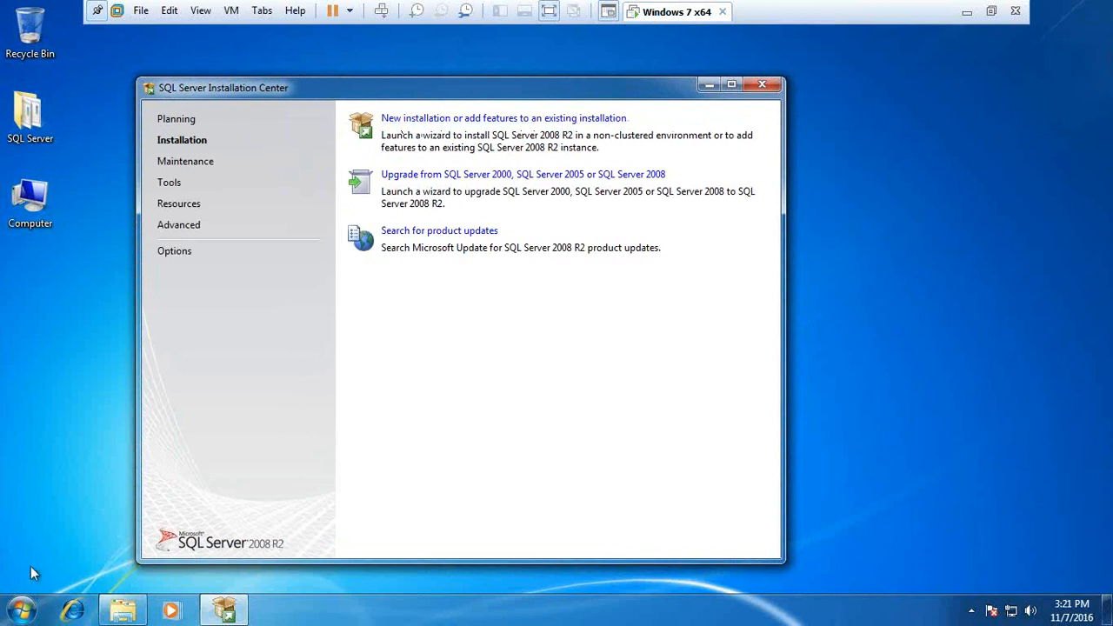
Step: Examine which Microsoft SQL Server 2008 R2 programs are already listed among the installed programs
click(21, 608)
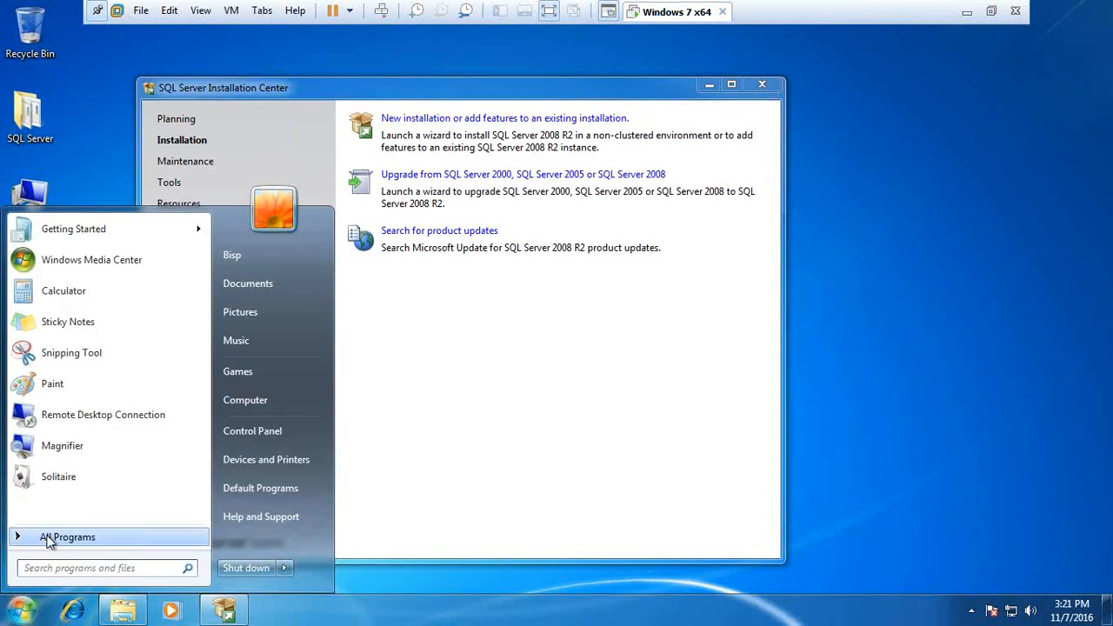
click(52, 536)
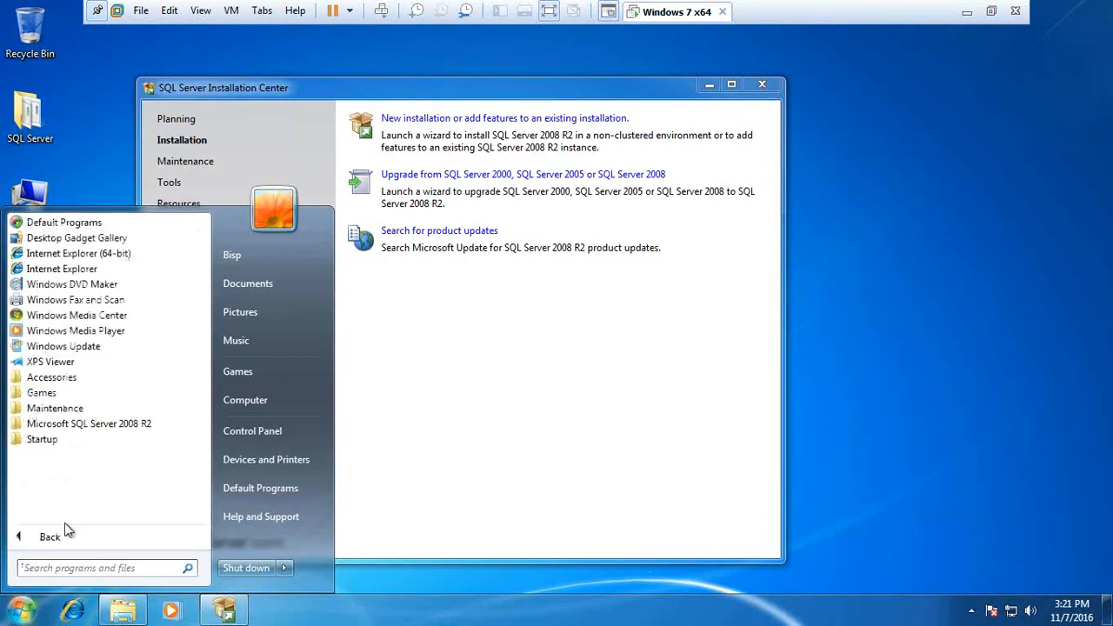
click(124, 426)
click(529, 422)
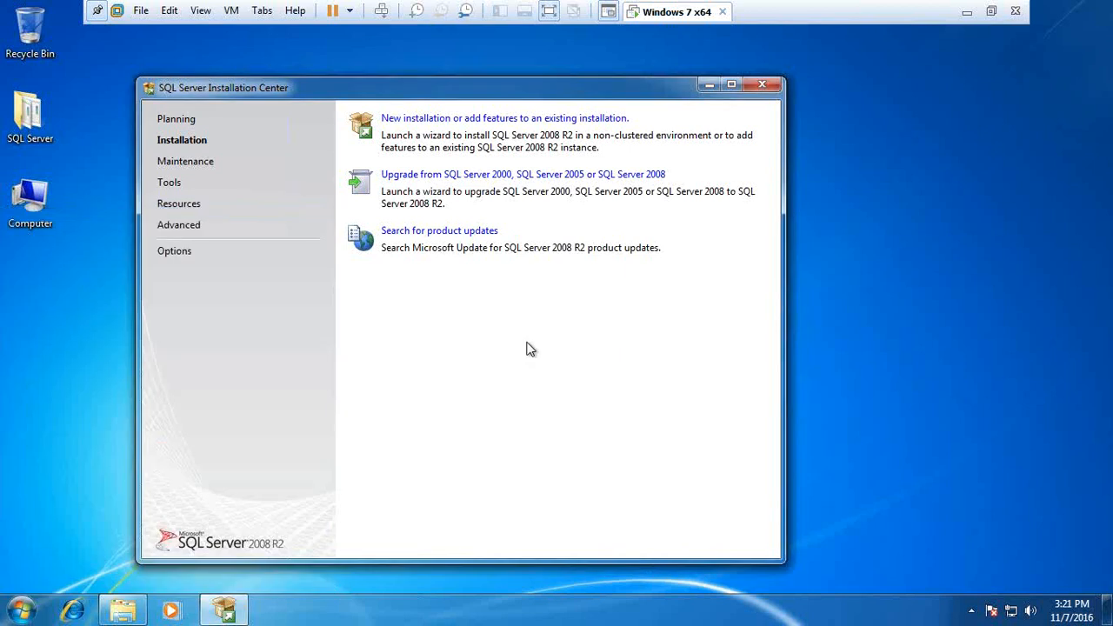
click(22, 610)
click(53, 537)
click(92, 424)
click(82, 441)
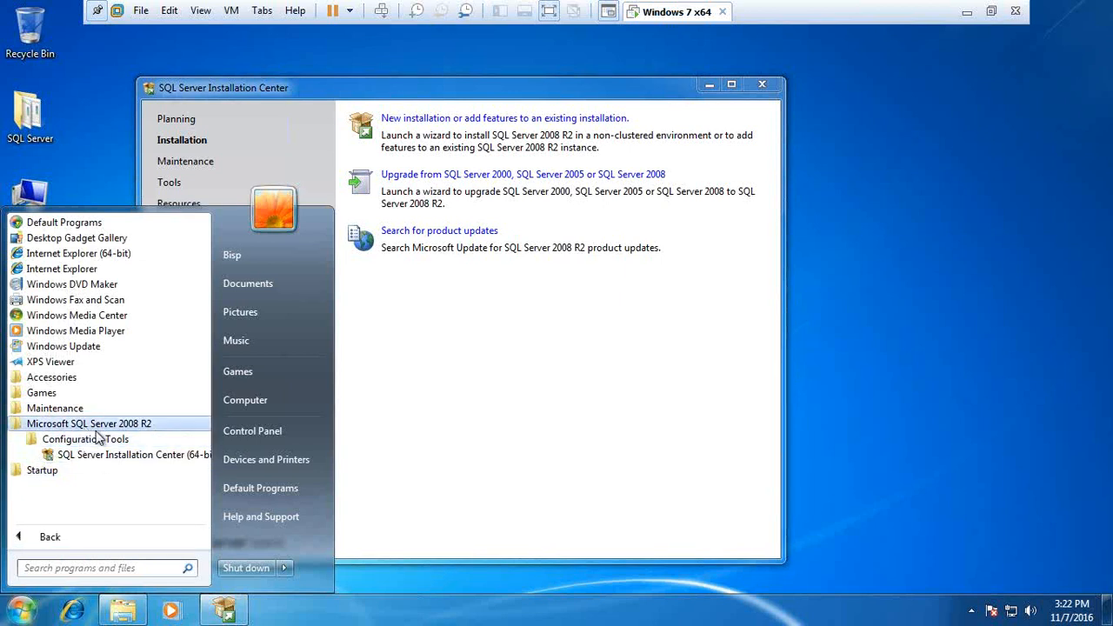
click(582, 405)
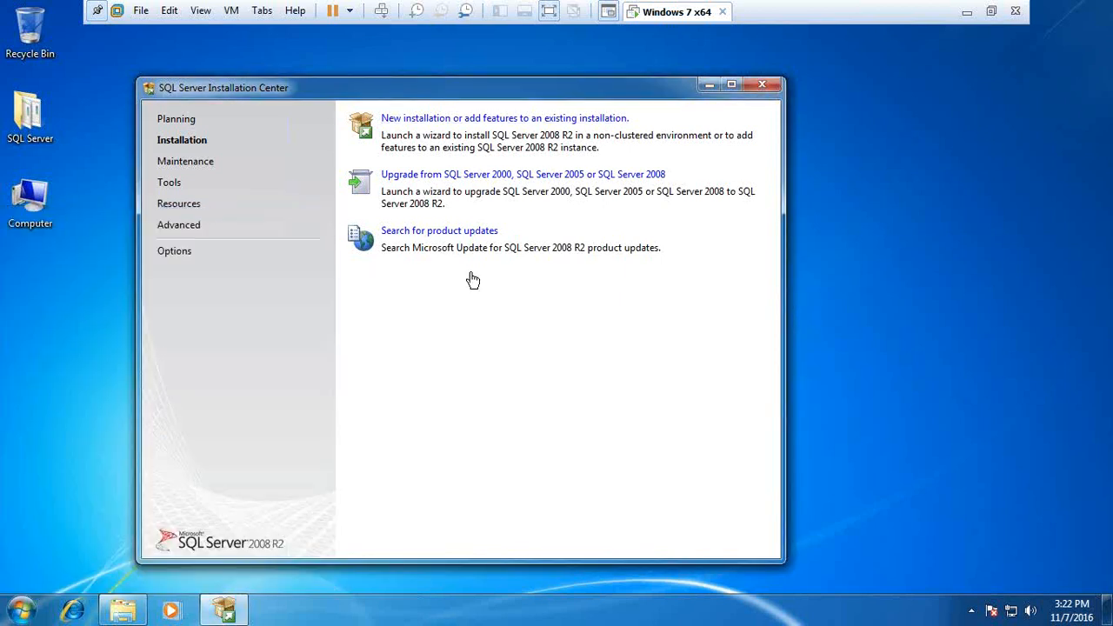
Step: Start a new SQL Server 2008 R2 installation and accept the license terms
click(430, 120)
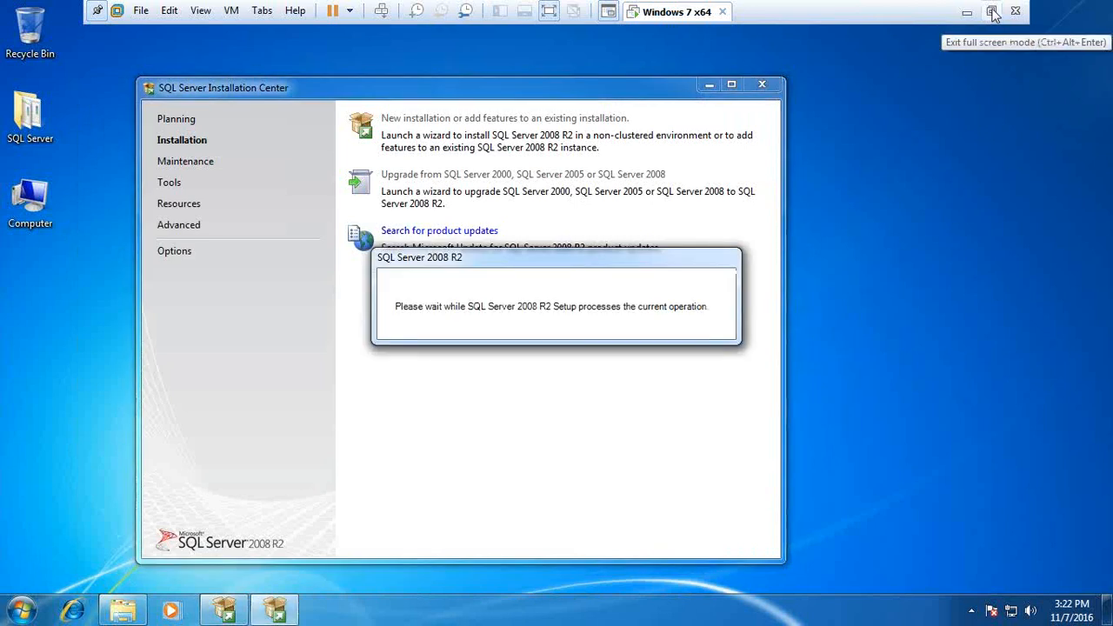
key(super)
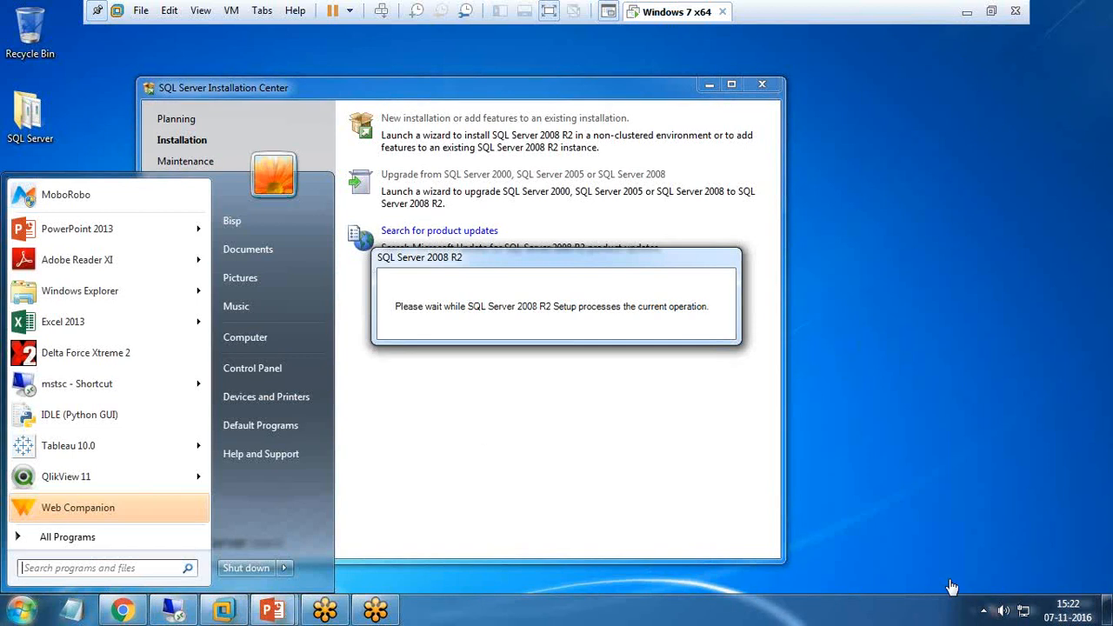
click(959, 418)
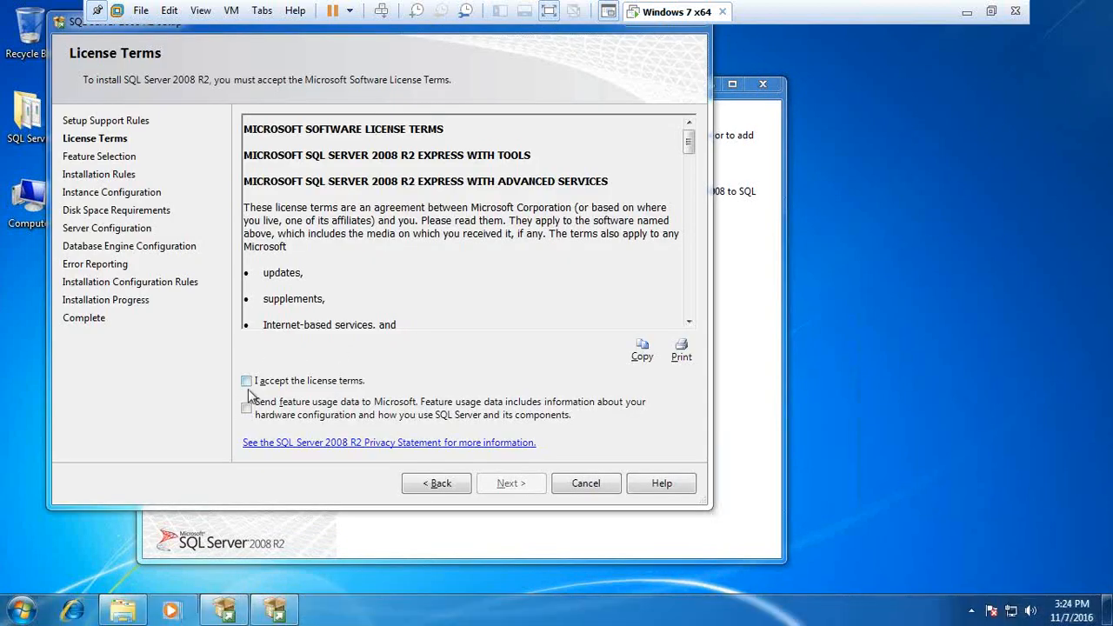
click(247, 381)
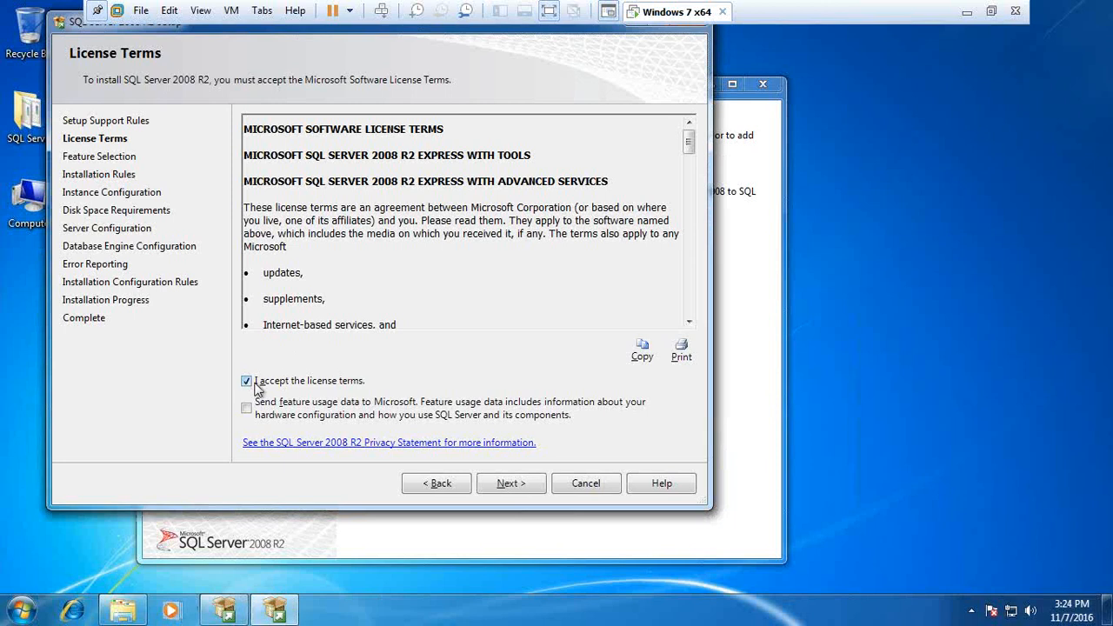
click(513, 486)
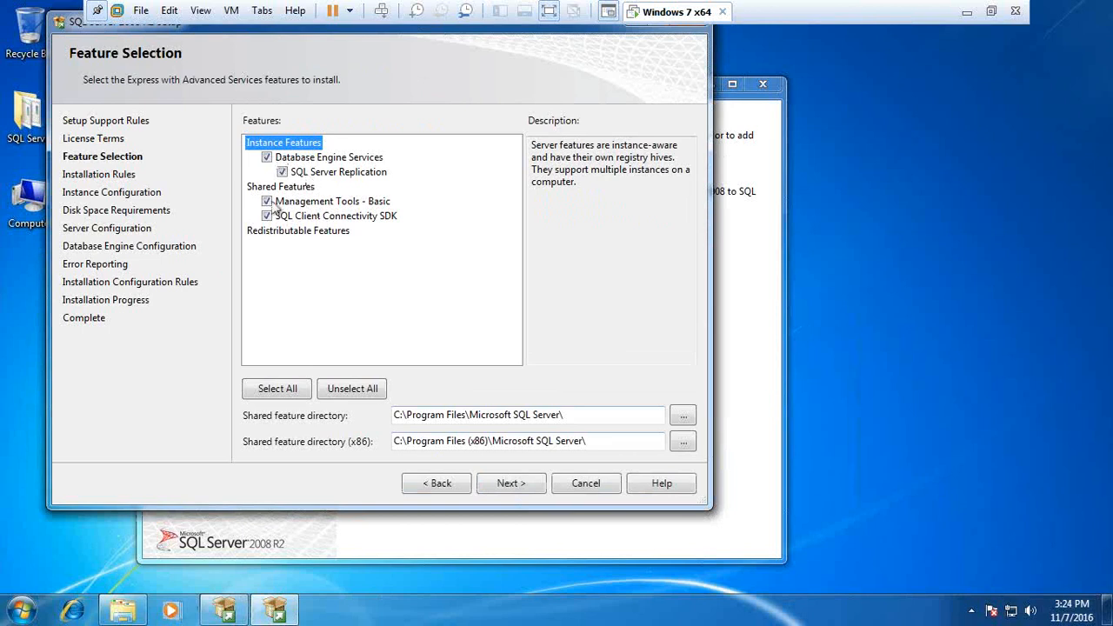
Step: Select all features for installation, keep the default shared feature directories, and continue to the instance configuration
click(281, 173)
click(282, 173)
click(278, 393)
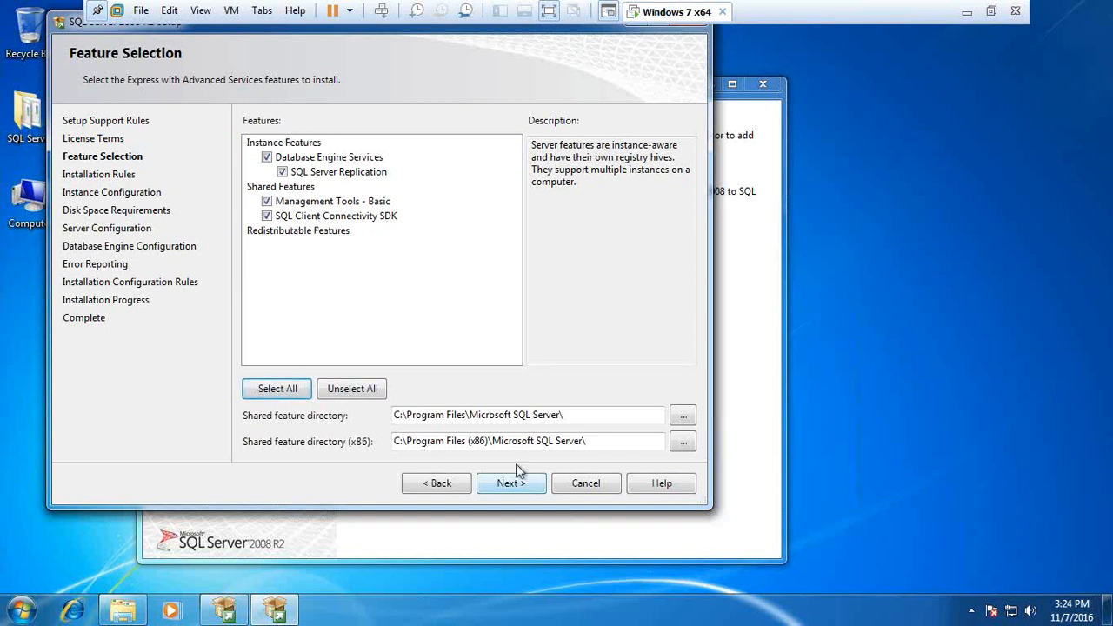
drag(567, 415, 382, 417)
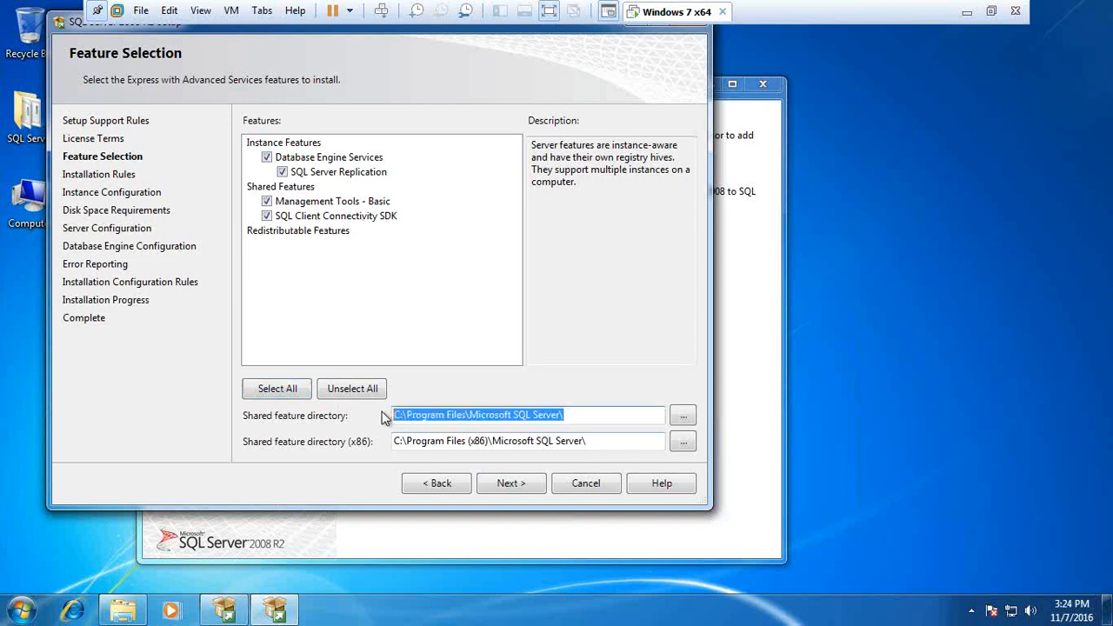
drag(591, 441, 394, 444)
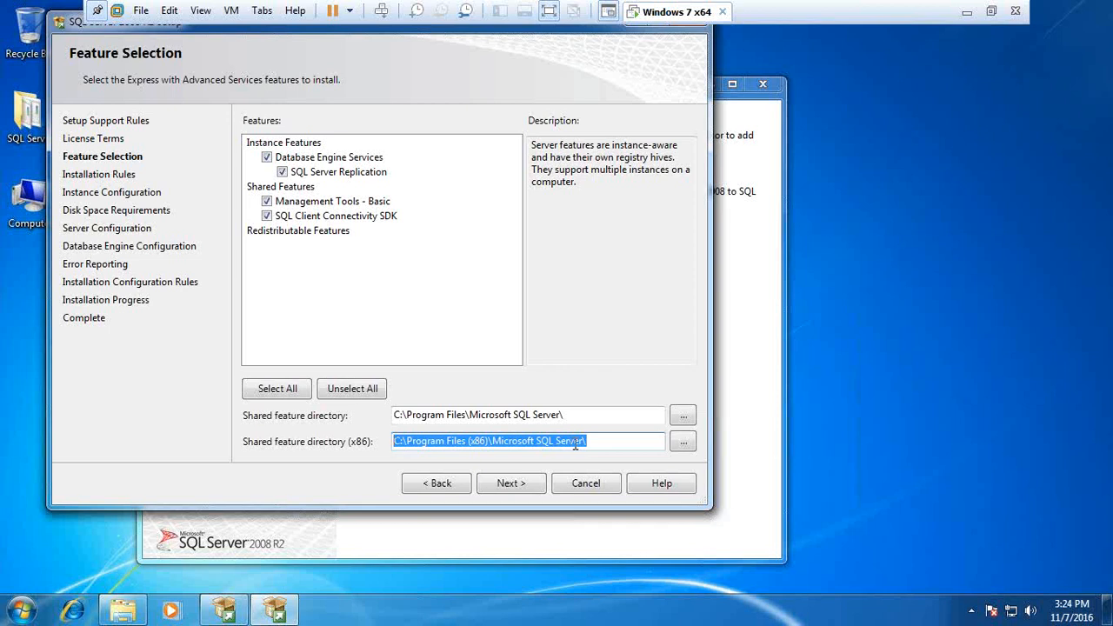
click(516, 484)
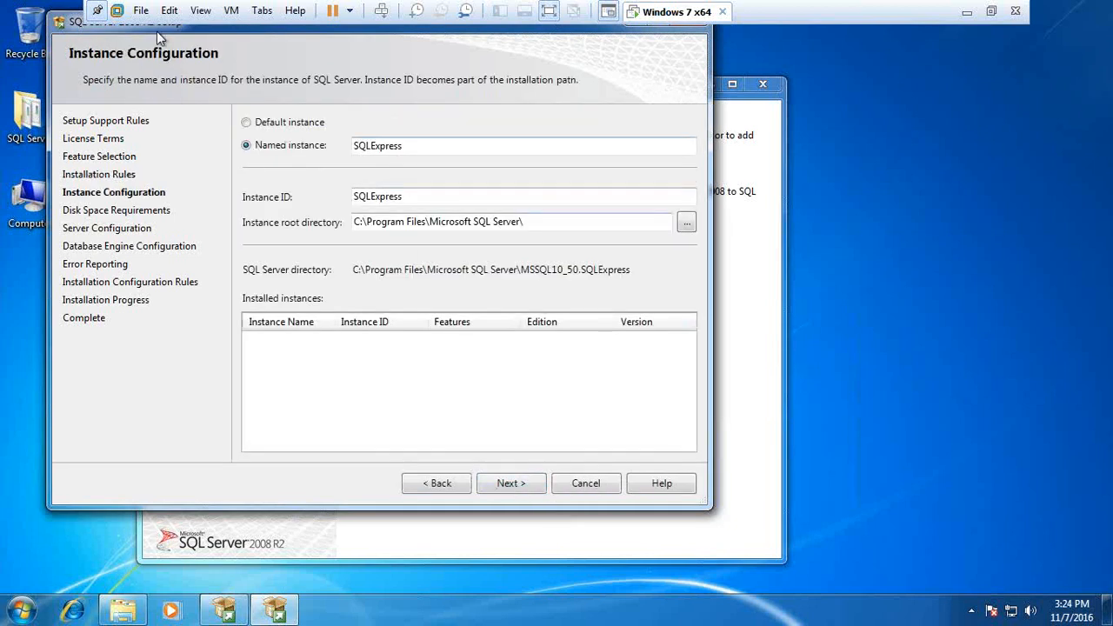
Step: Configure the installation as the default instance with the instance ID MSSQLSERVER and continue
drag(209, 26, 214, 56)
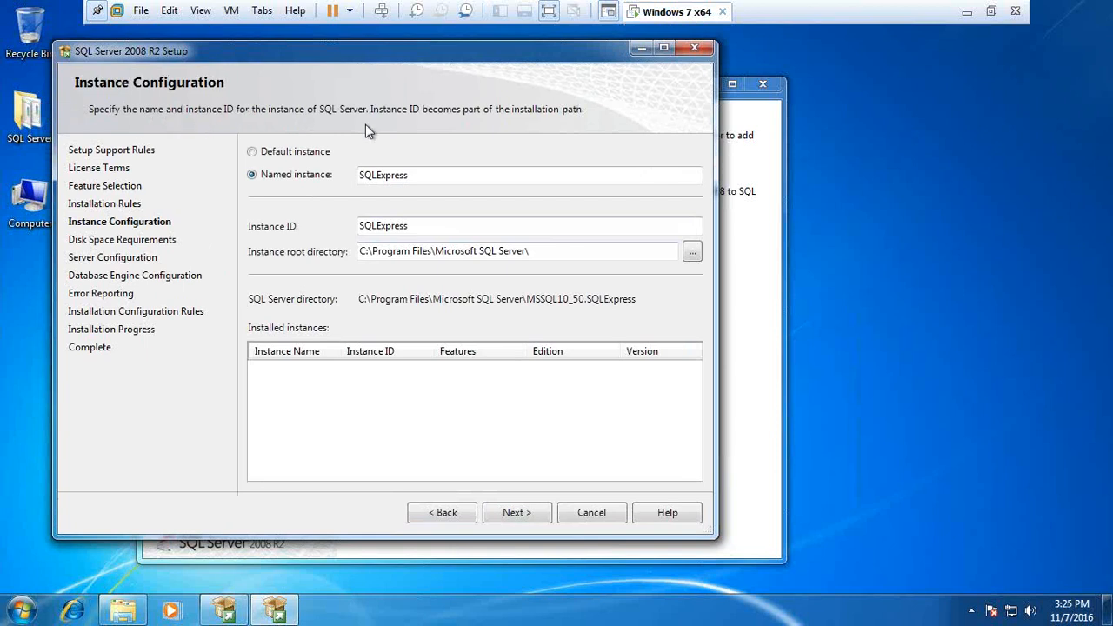
drag(407, 175, 360, 174)
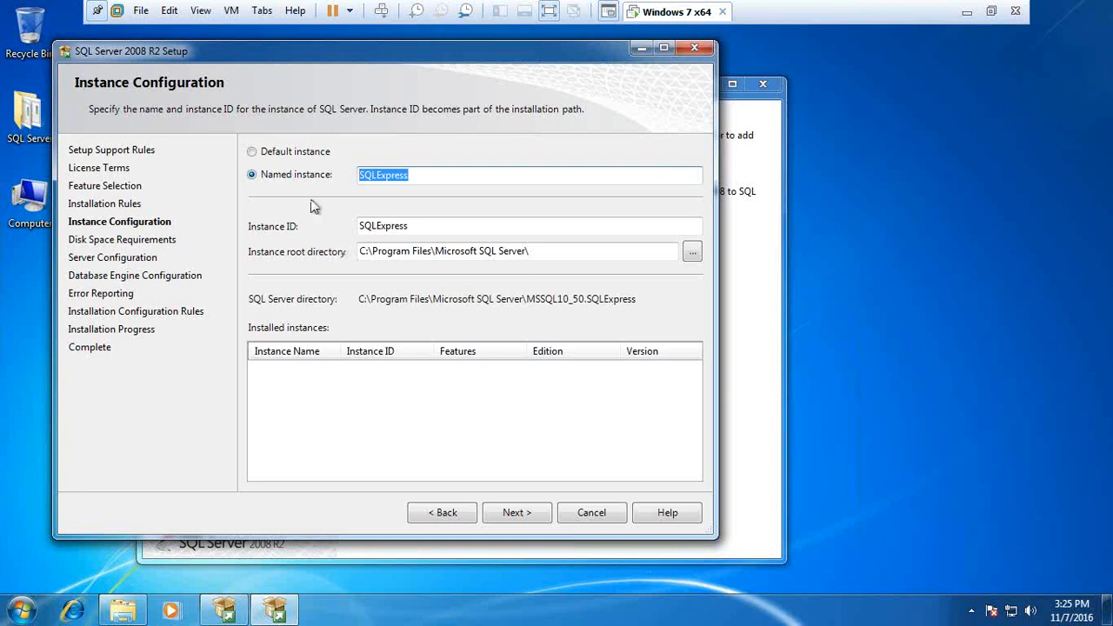
click(252, 153)
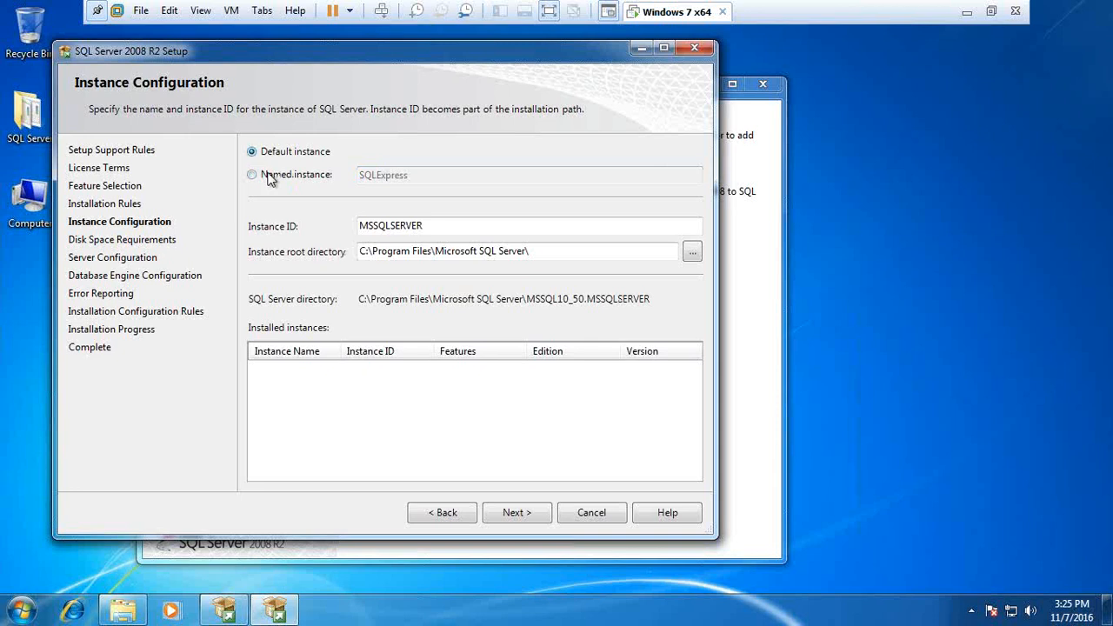
drag(432, 225, 354, 226)
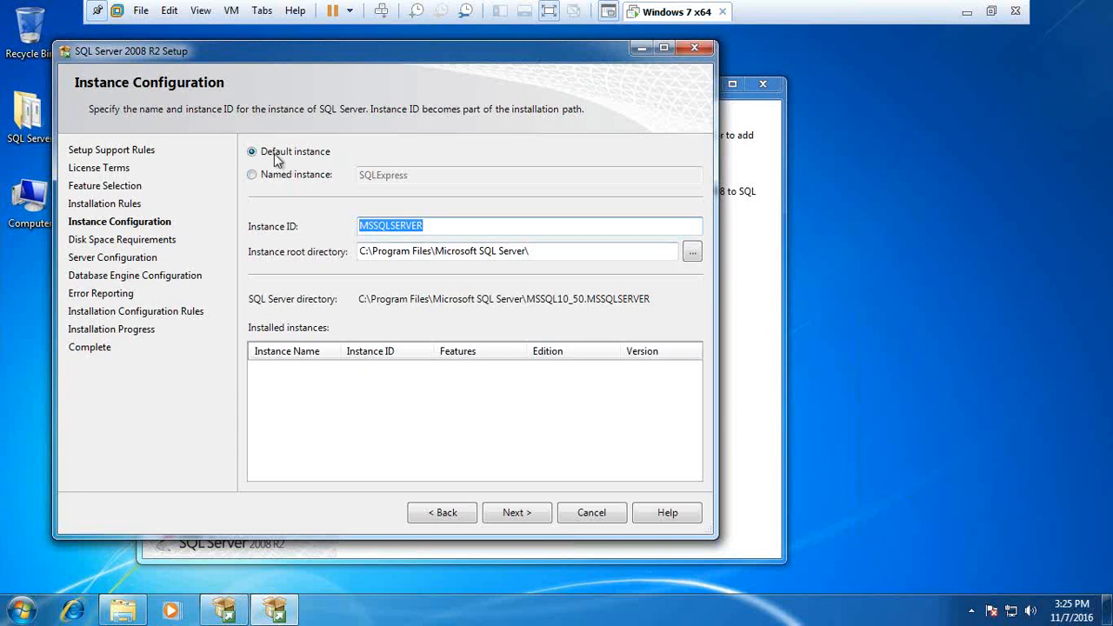
click(514, 513)
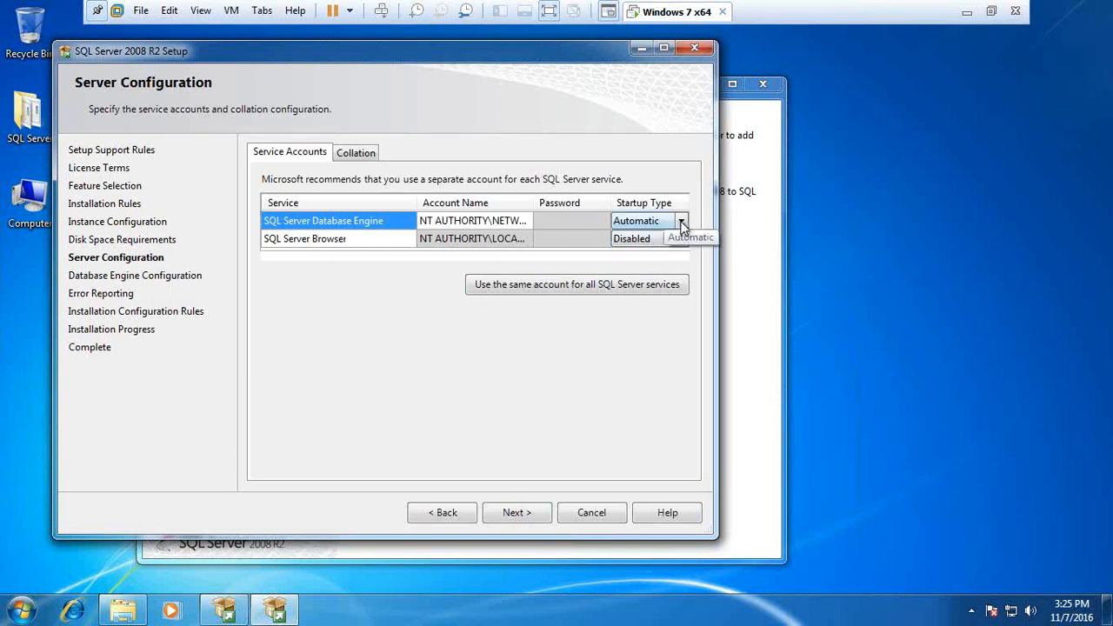
Step: Set the SQL Server Browser service's startup type to Automatic and continue to the database engine configuration
click(680, 239)
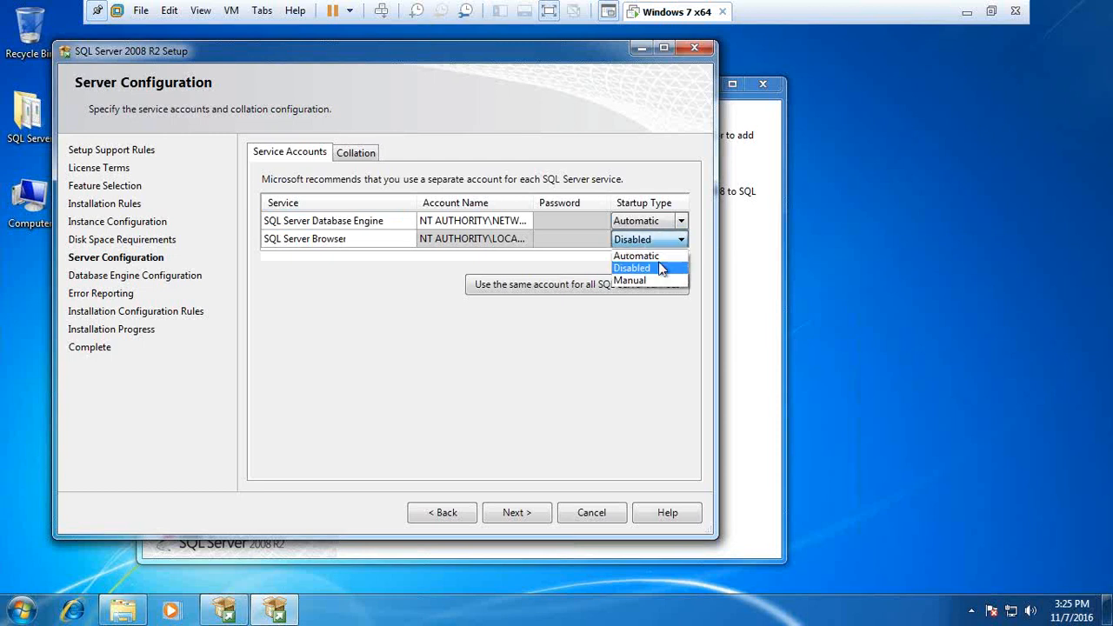
click(648, 257)
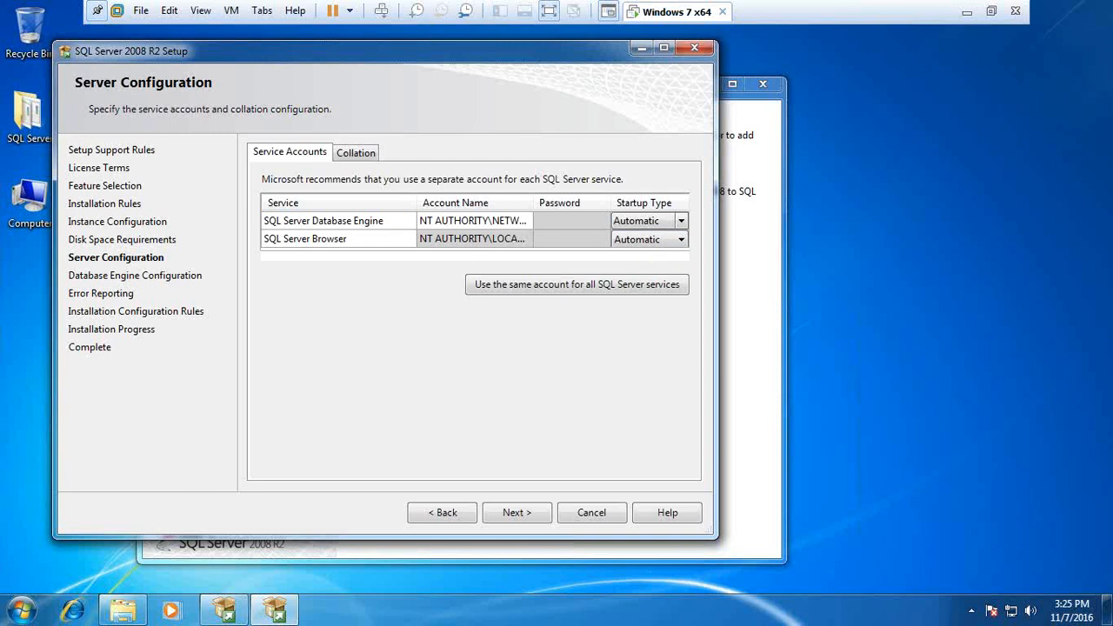
click(525, 514)
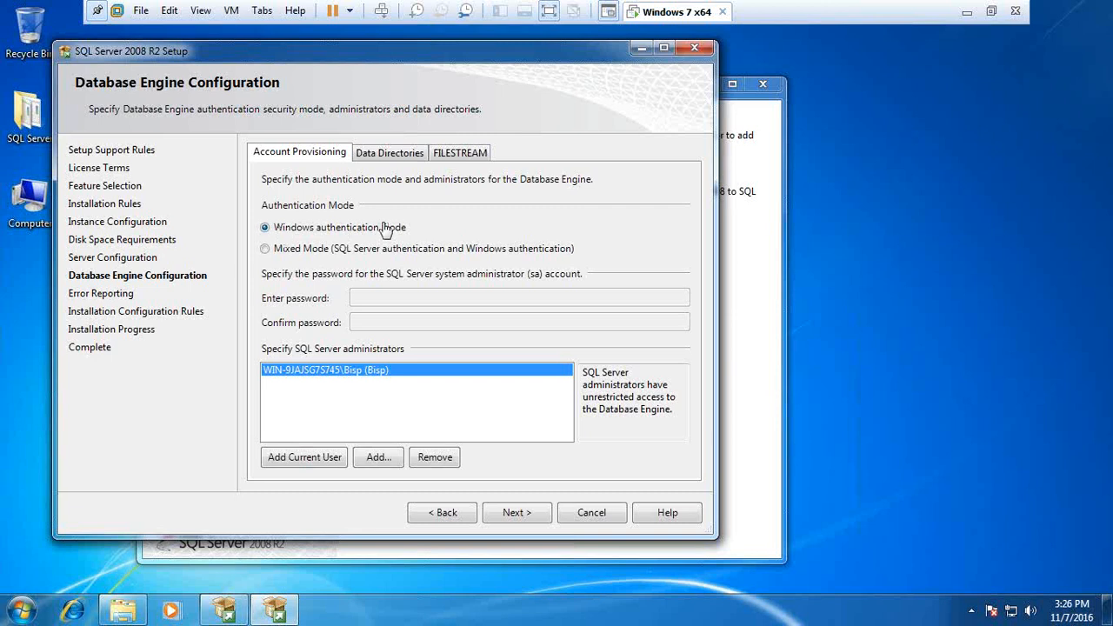
Step: Choose Mixed Mode authentication, enter and confirm the sa account password, and continue past the database engine configuration
click(266, 249)
click(352, 295)
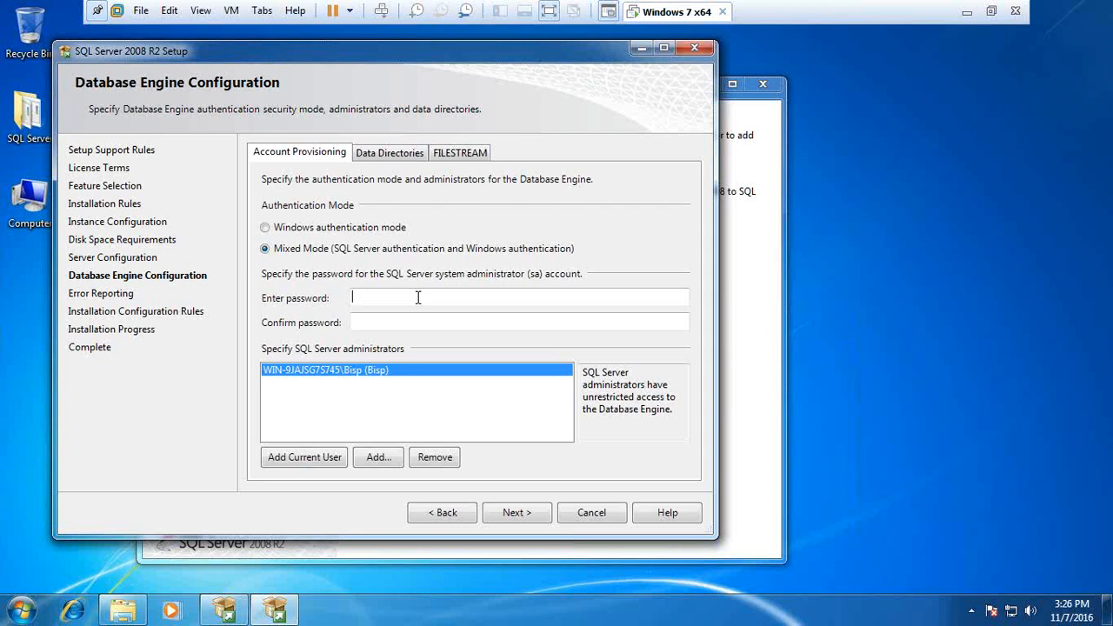
text(••••••••)
key(Tab)
text(••••••)
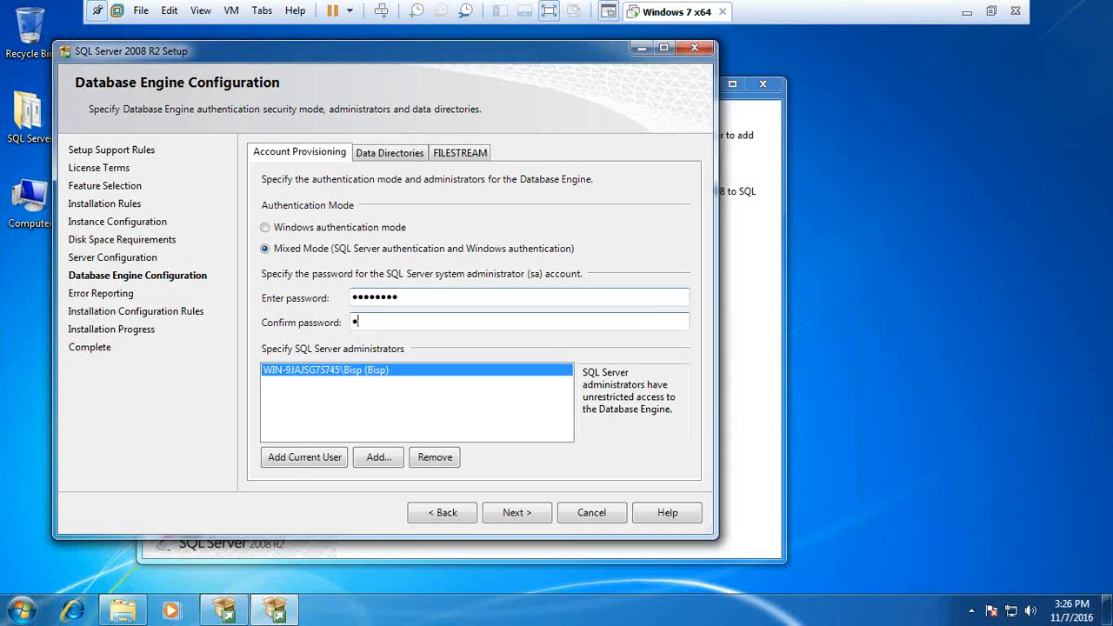
text(••)
click(522, 515)
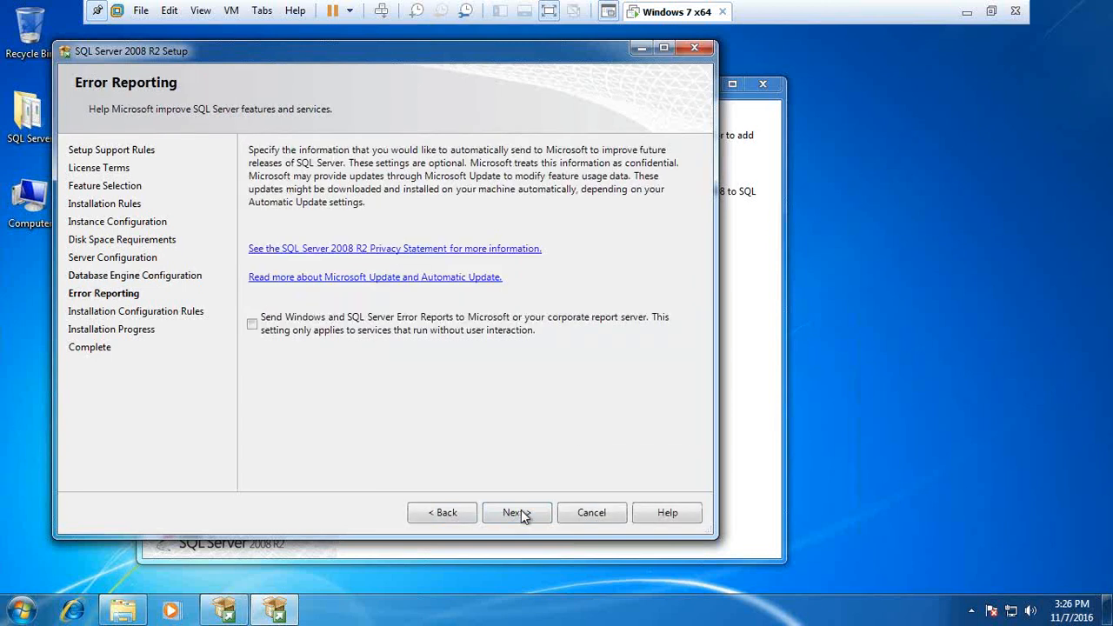
Step: Leave error reporting to Microsoft turned off and continue so that the installation starts
click(523, 515)
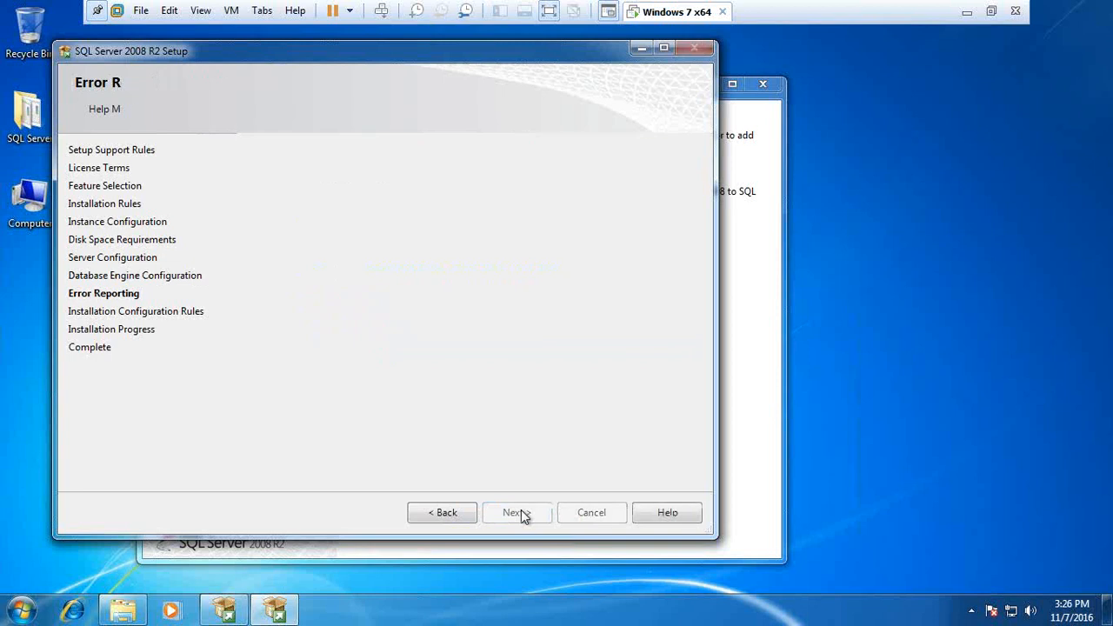
key(super)
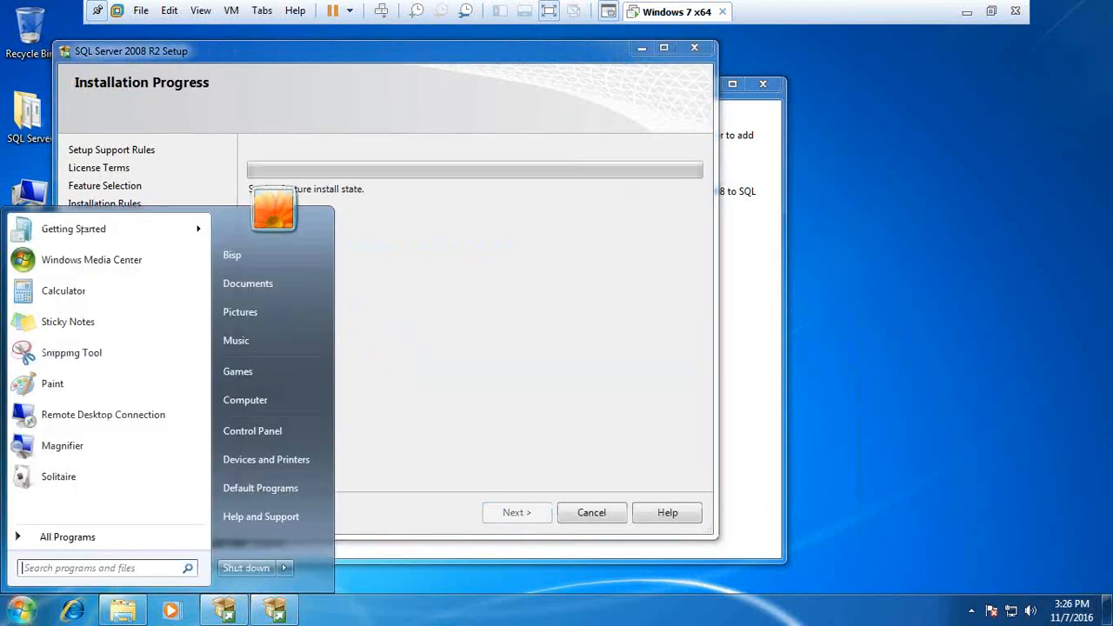
key(super)
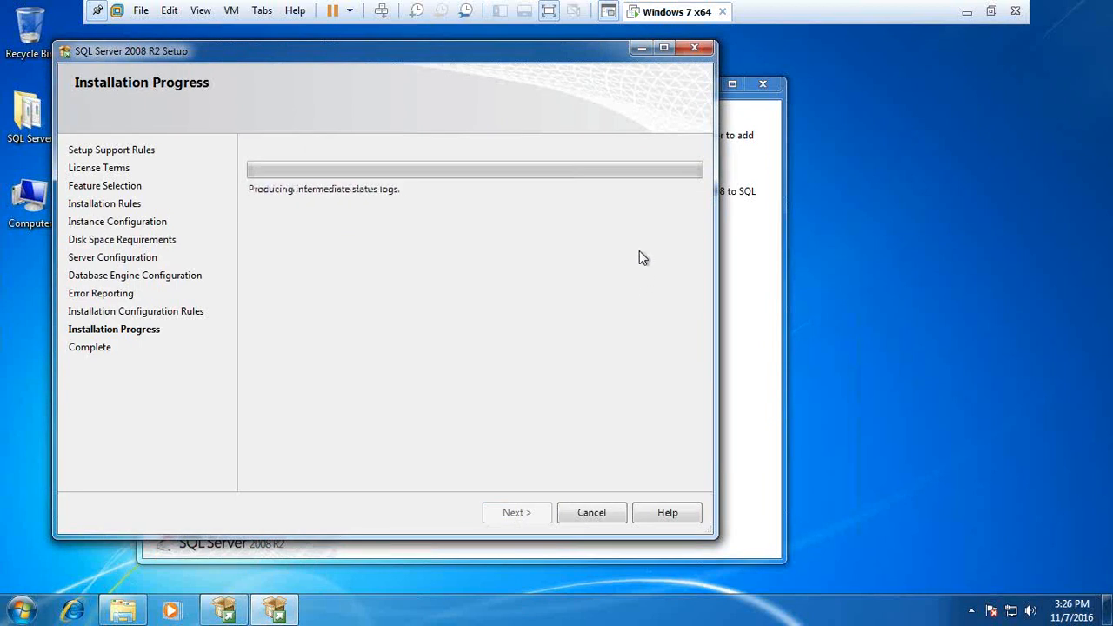
Step: Take the virtual machine out of full screen and reposition the SQL Server setup window on the host desktop
click(991, 12)
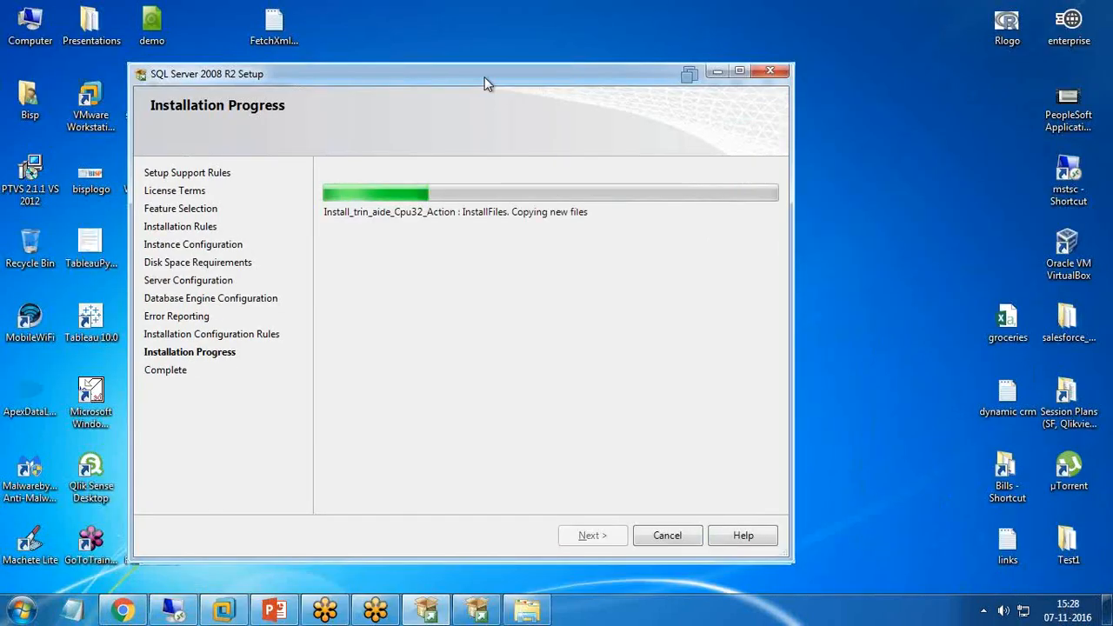
drag(484, 76, 455, 74)
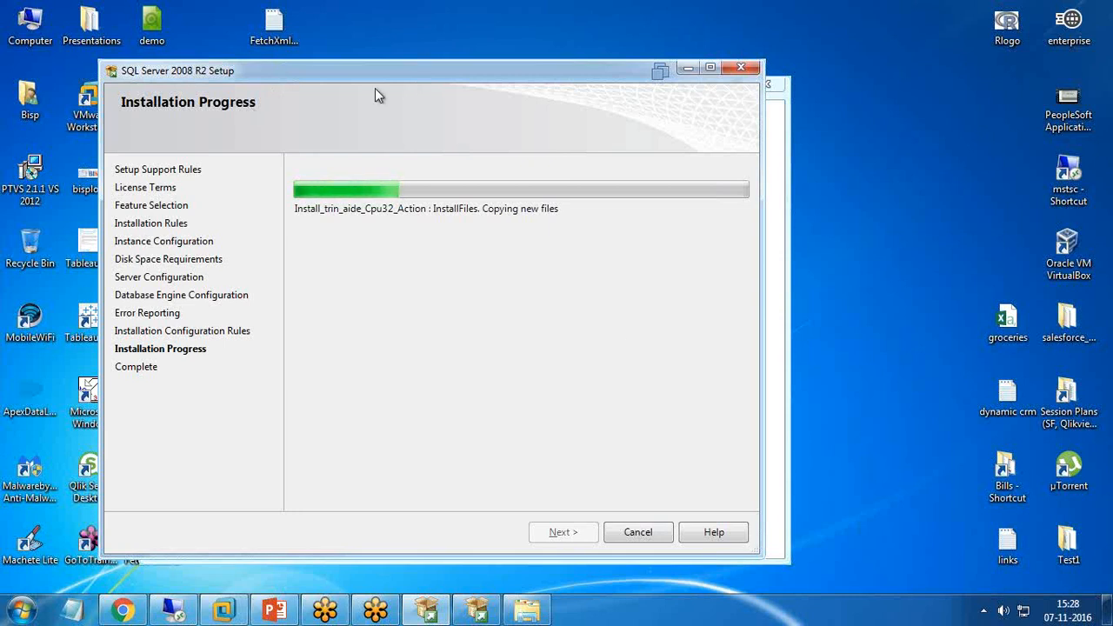
drag(387, 72, 365, 58)
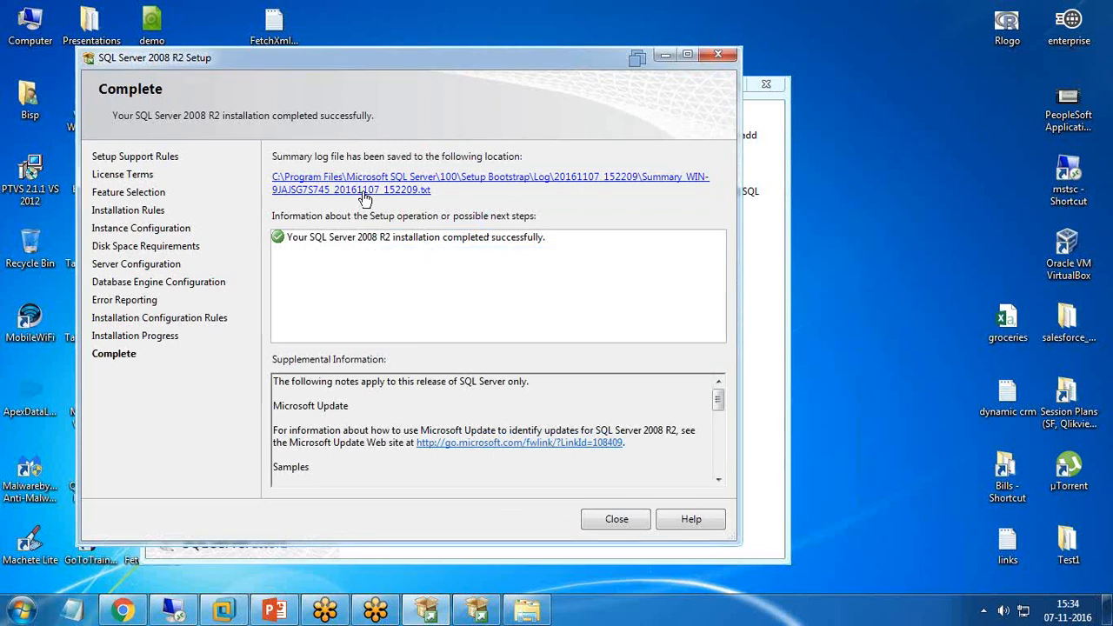
Step: Close the completed setup wizard and the SQL Server Installation Center, returning the virtual machine to full screen
click(617, 519)
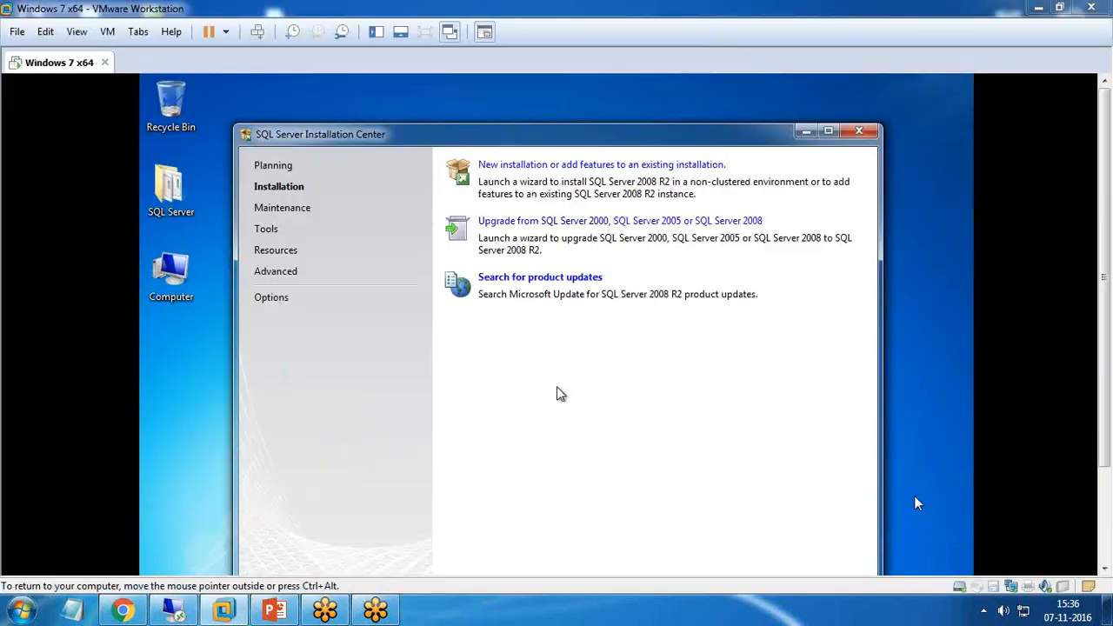
click(426, 36)
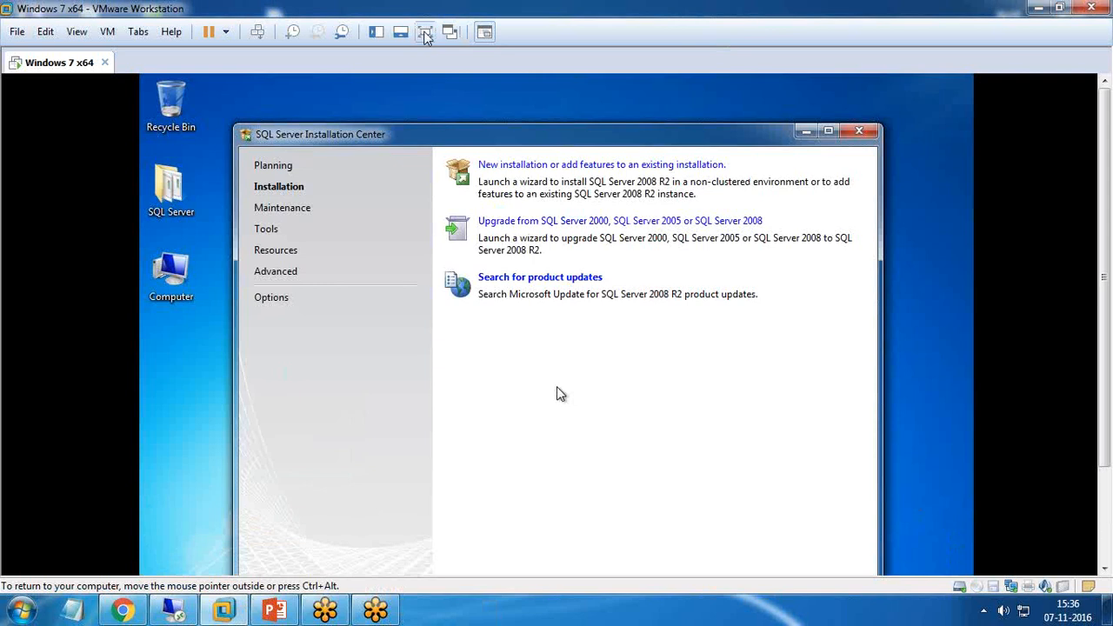
click(750, 59)
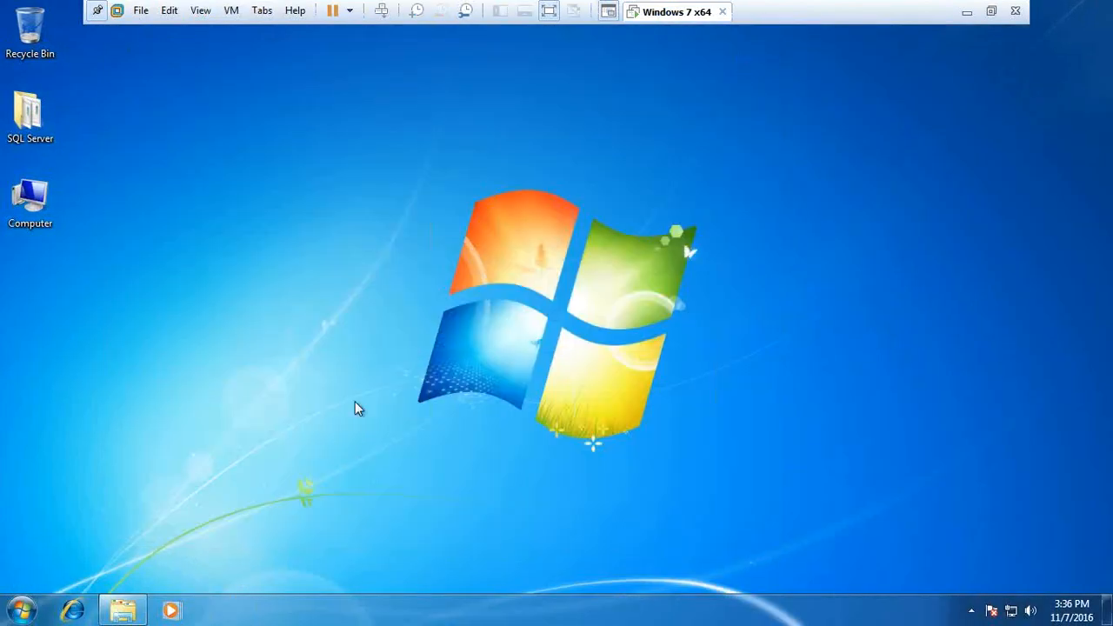
Step: Launch SQL Server Management Studio from the Microsoft SQL Server 2008 R2 program group
click(21, 611)
click(53, 537)
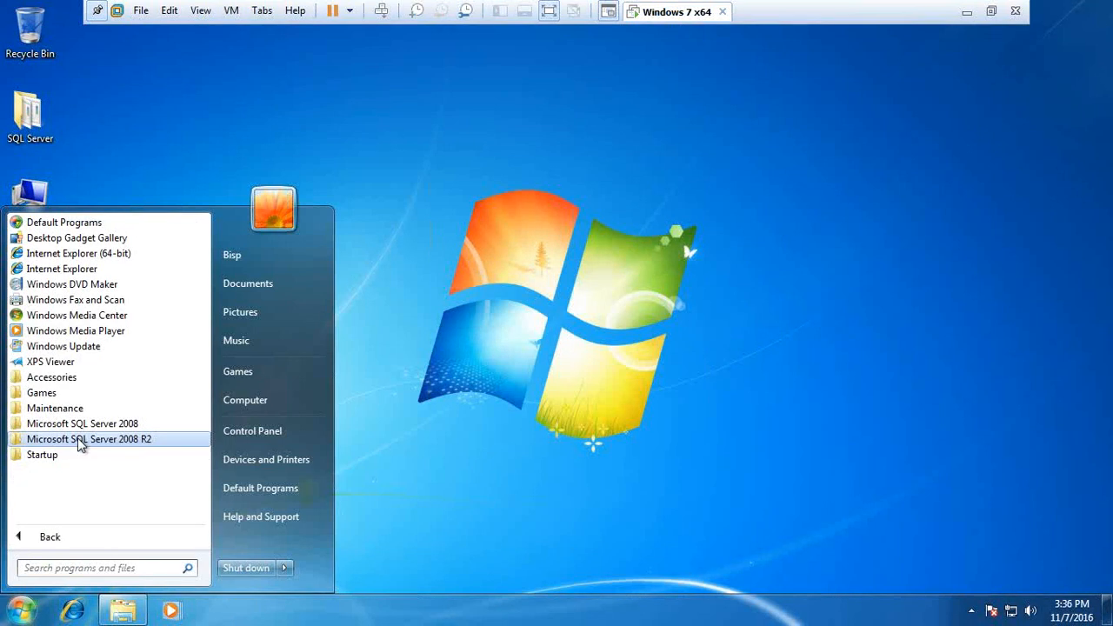
click(127, 440)
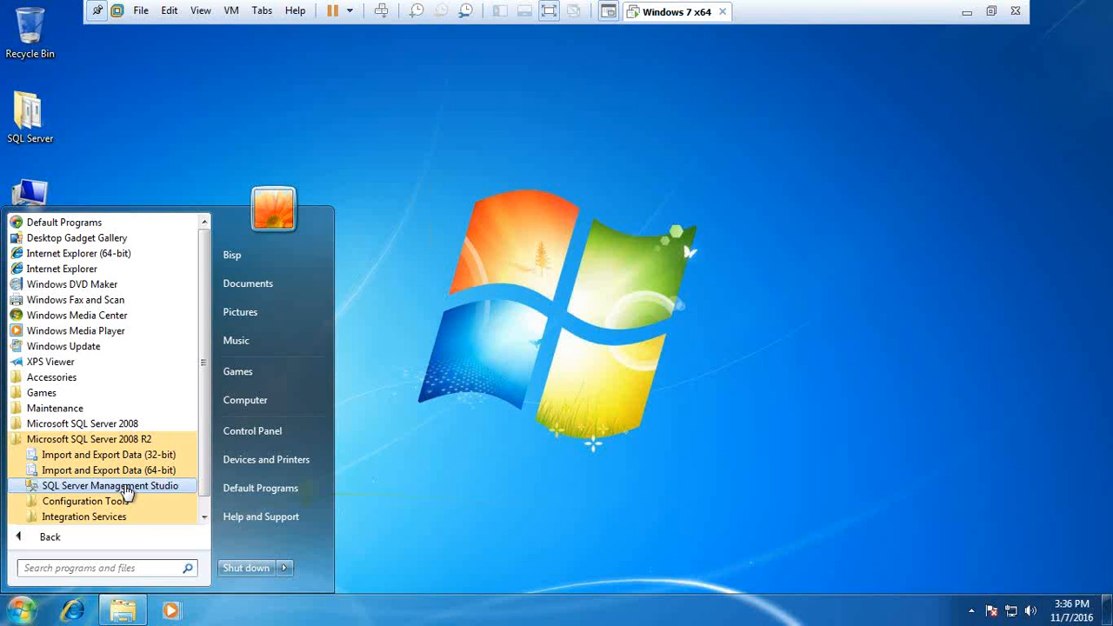
click(102, 487)
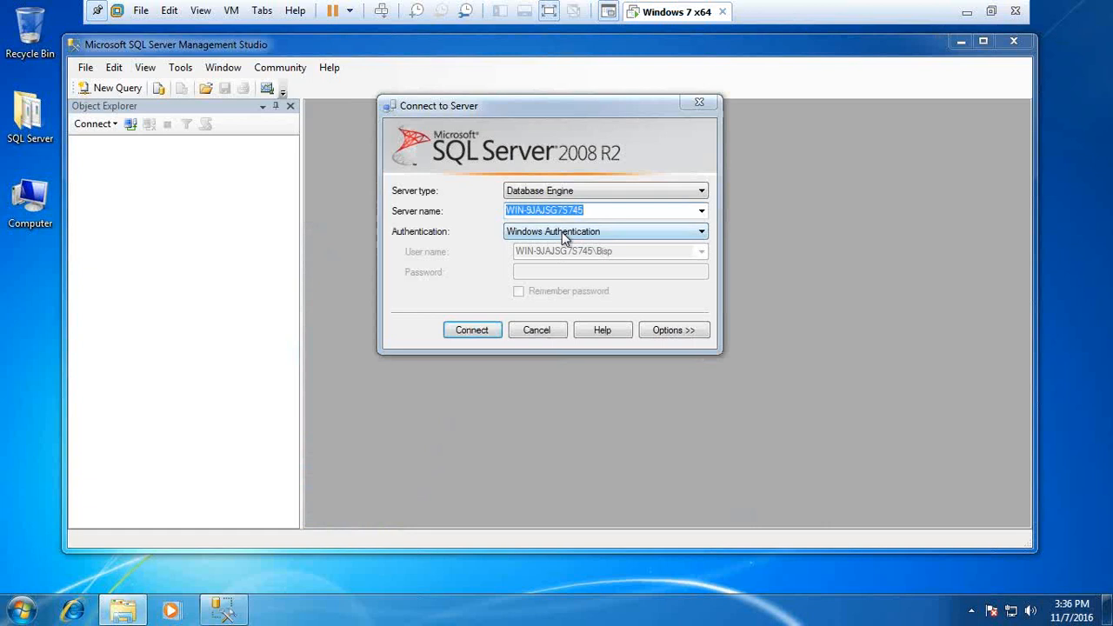
Step: Connect to the local database engine using SQL Server Authentication with the login sa and its account password
click(565, 231)
click(552, 254)
click(543, 253)
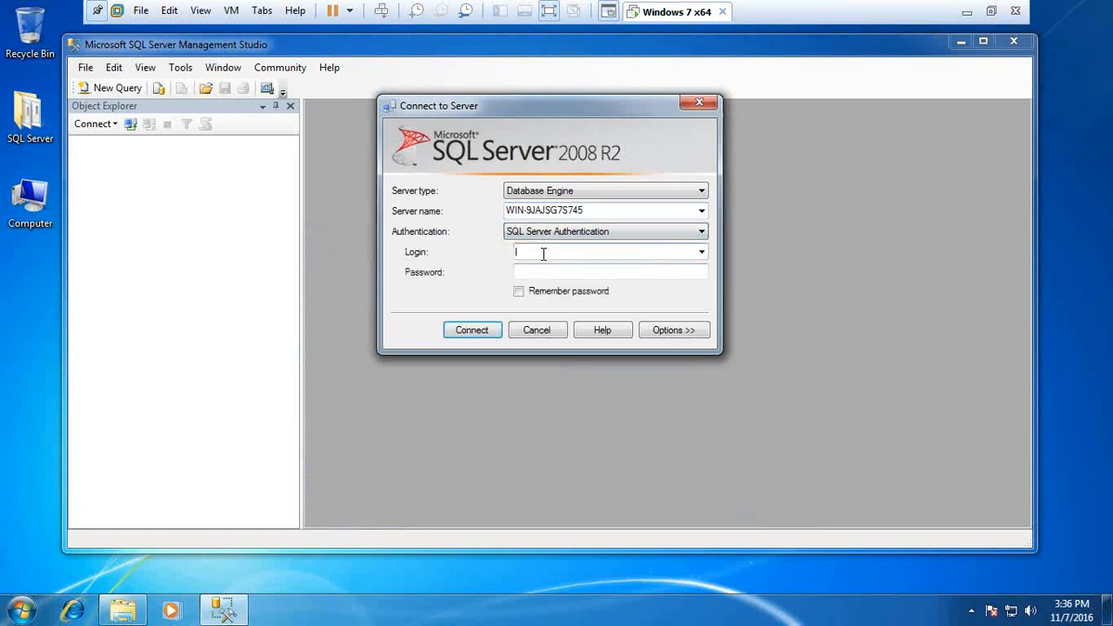
text(sa)
click(551, 274)
text(1)
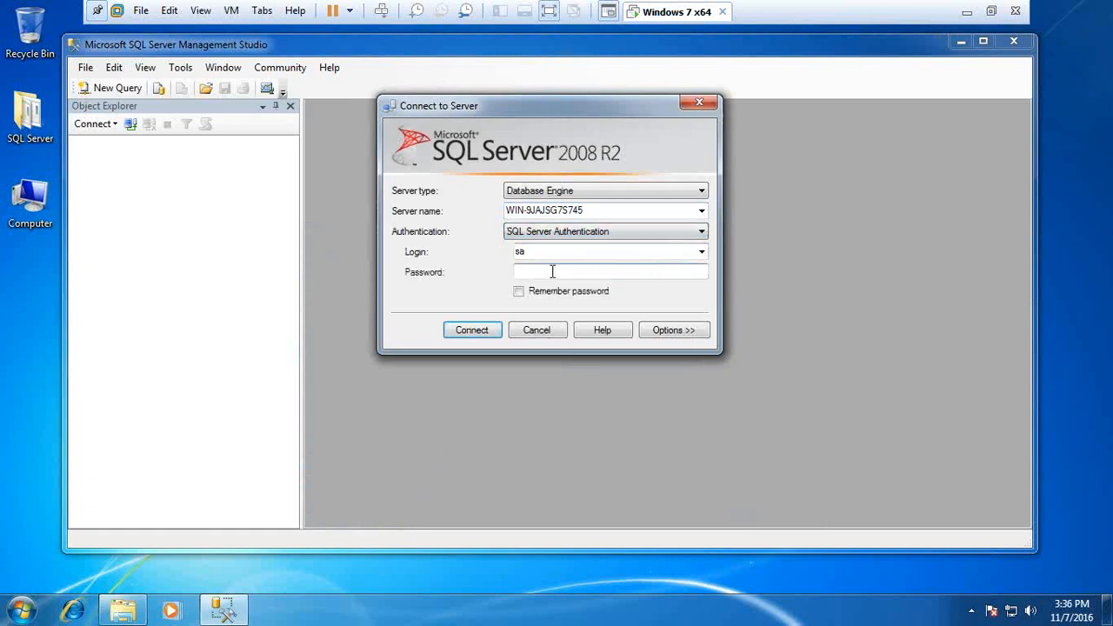
text(*******)
click(483, 329)
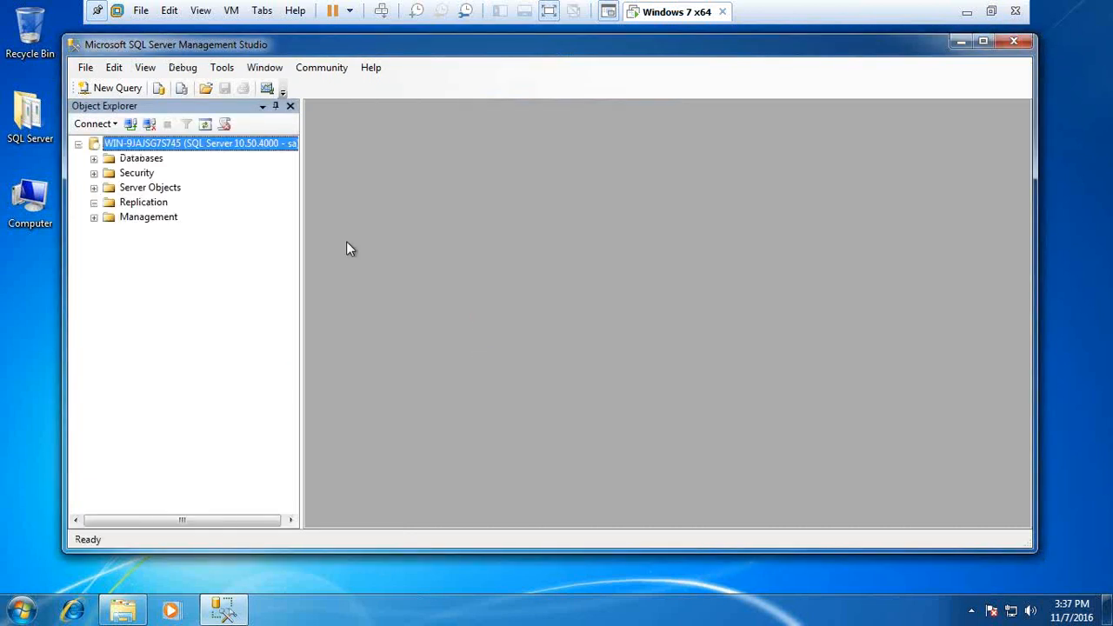
Step: Examine the system databases under the connected server's Databases folder in Object Explorer
click(94, 158)
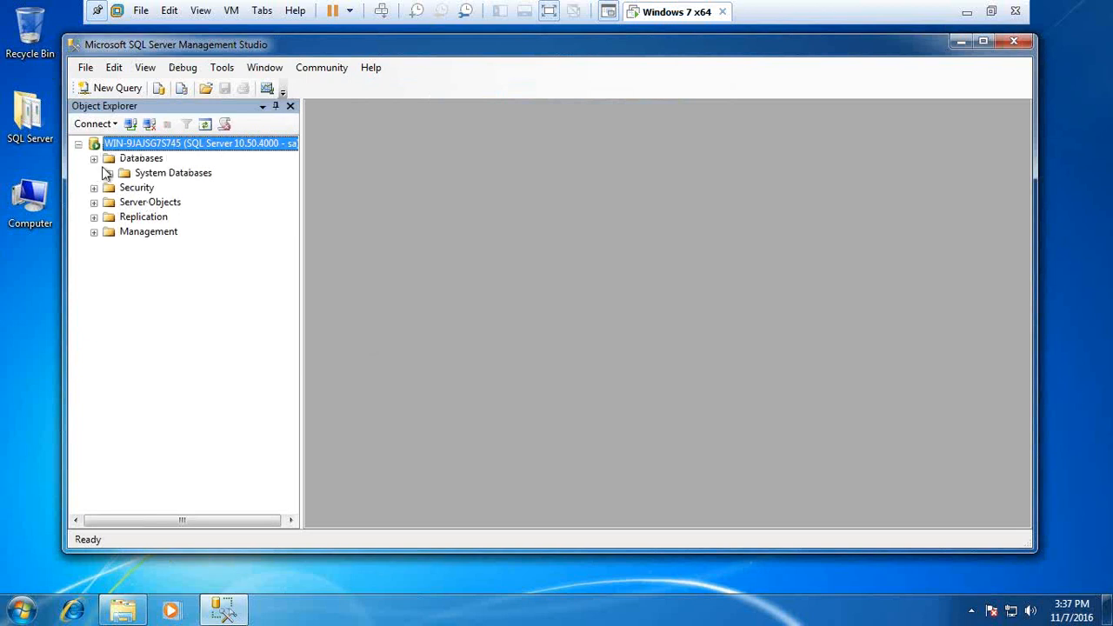
click(109, 173)
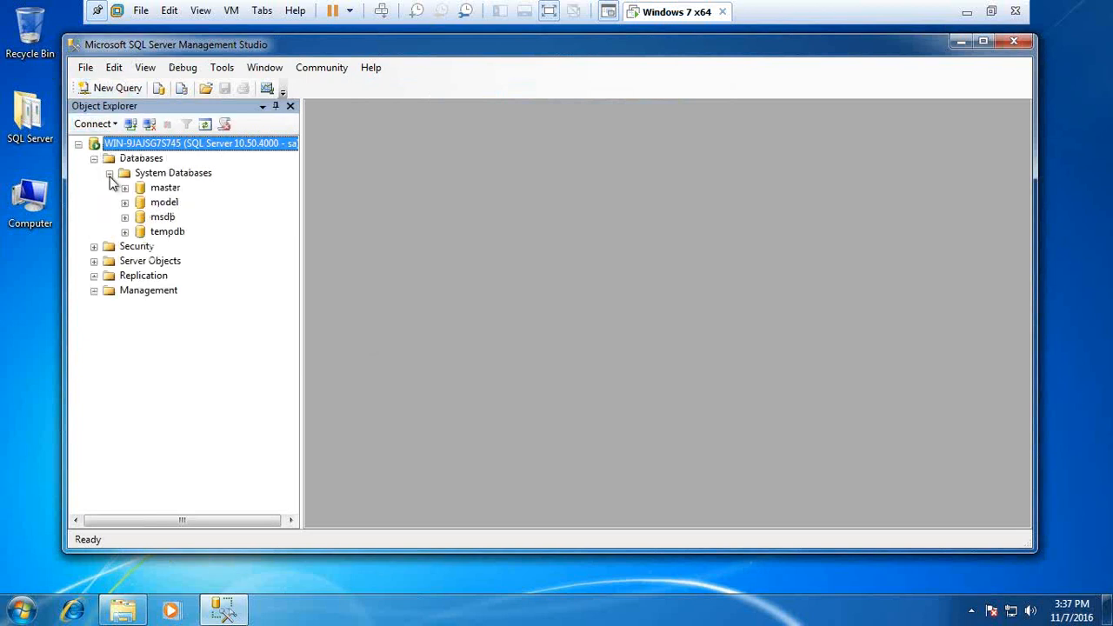
click(109, 173)
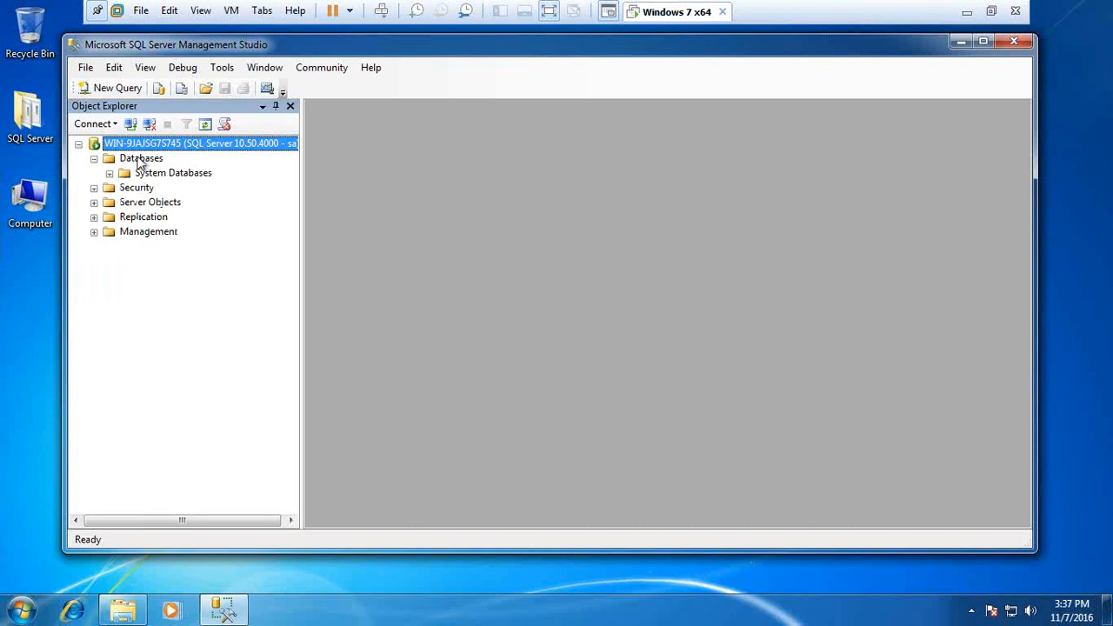
right_click(130, 158)
click(228, 404)
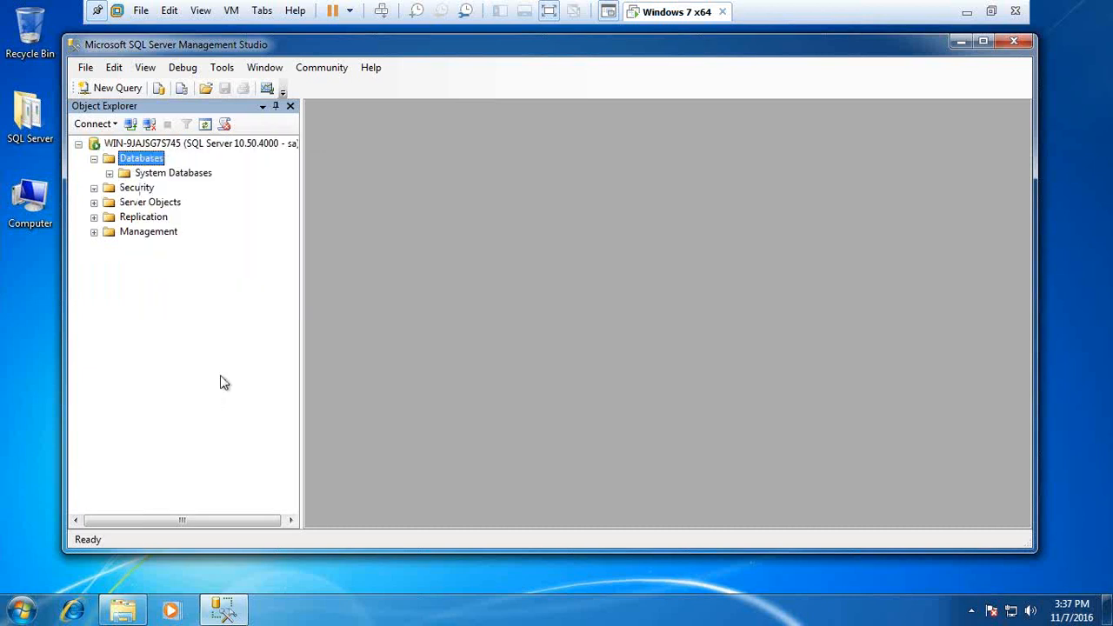
Step: Reposition the Management Studio window and take the virtual machine out of full screen
mouse_move(243, 49)
mouse_down()
mouse_move(263, 86)
mouse_move(268, 65)
mouse_up()
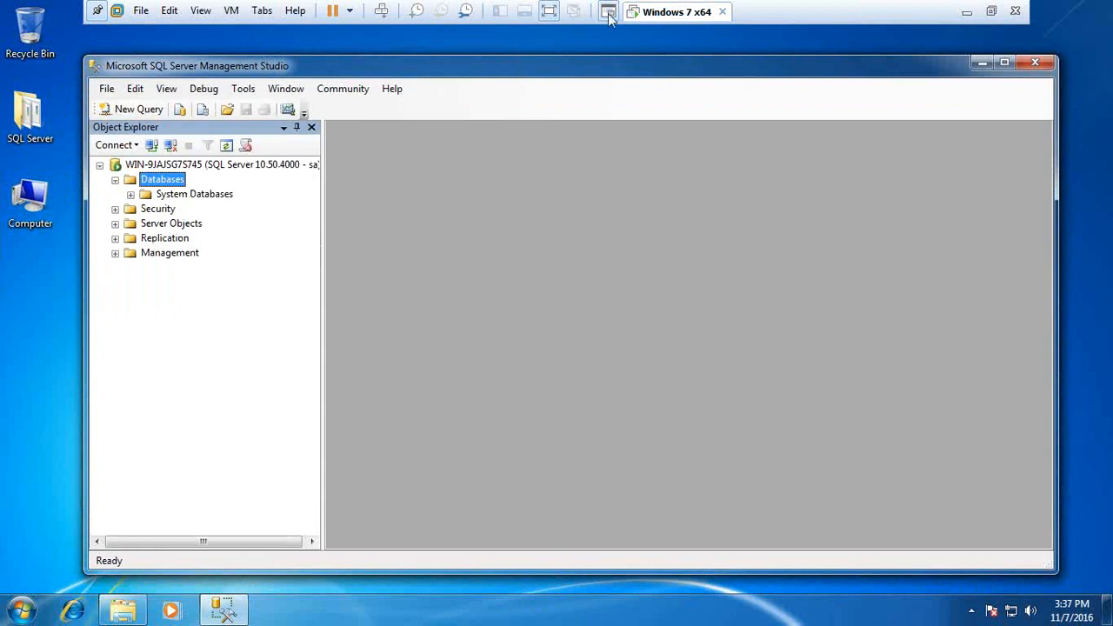
click(551, 12)
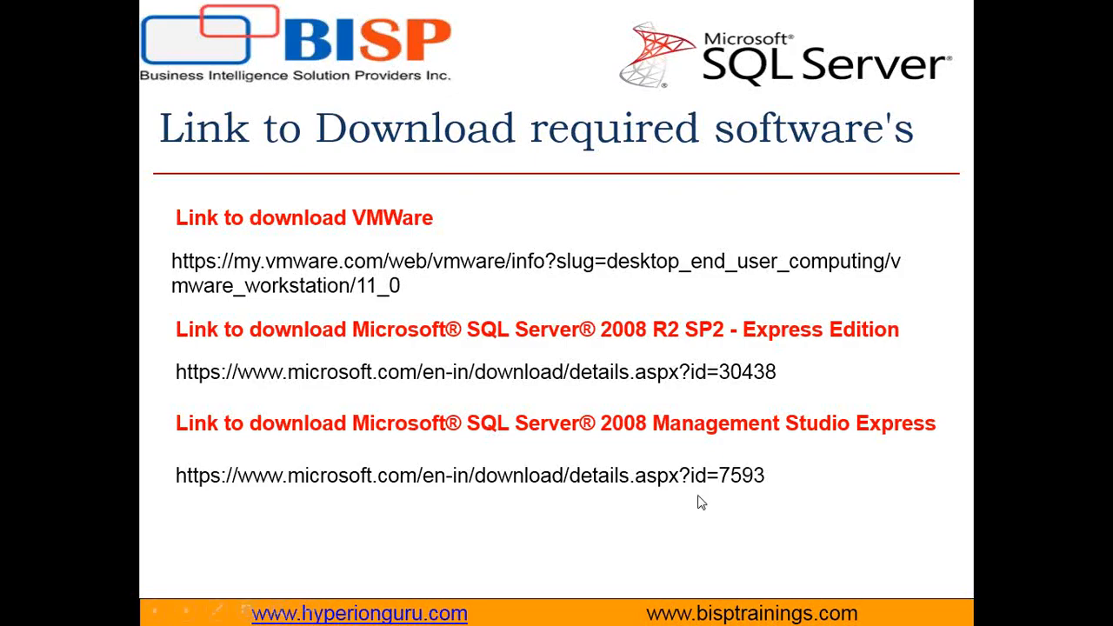
click(700, 502)
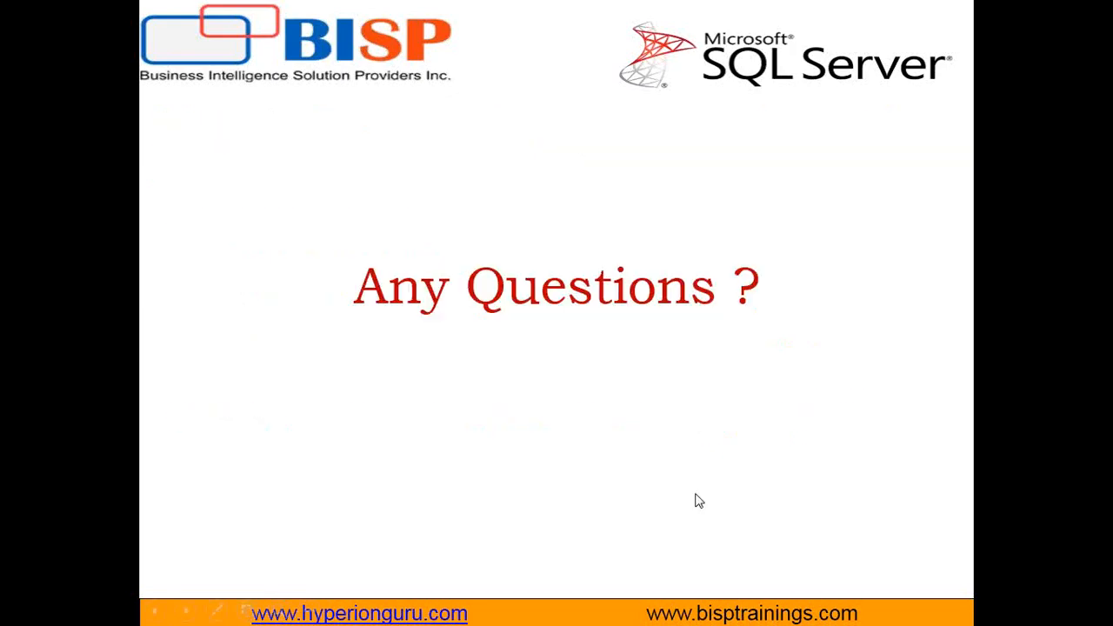